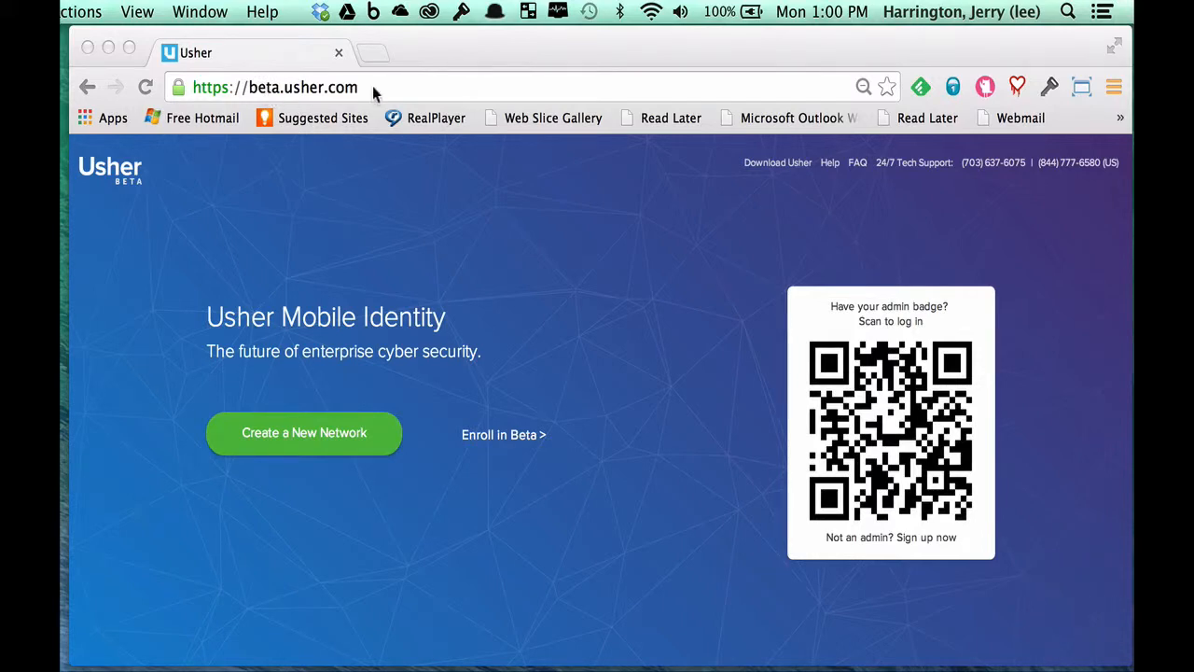
- Start a new network with badge and network name 'Learn Usher', then bring up the badge design editor
left_click(300, 427)
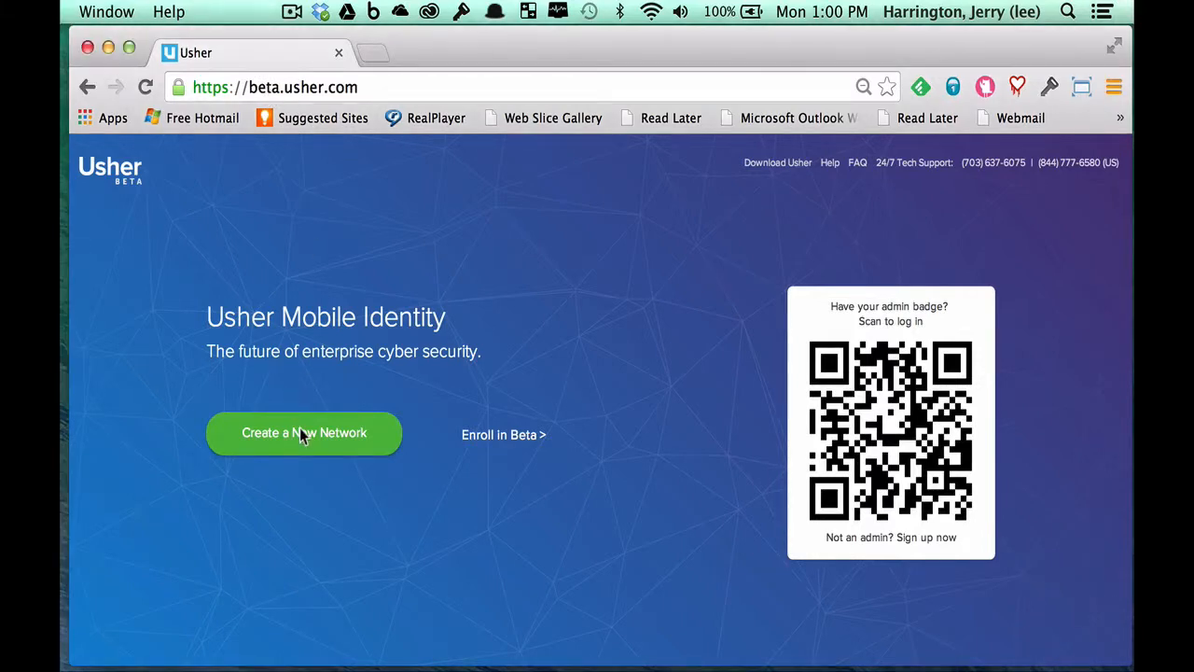
left_click(299, 427)
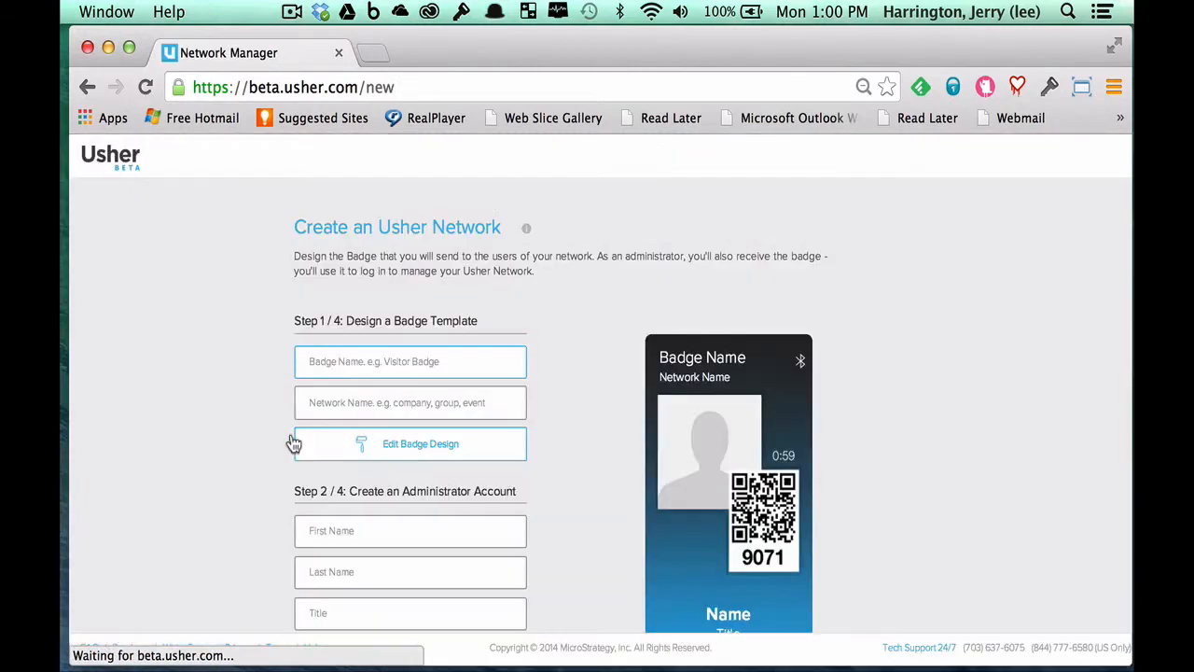
left_click(344, 373)
type("Lear")
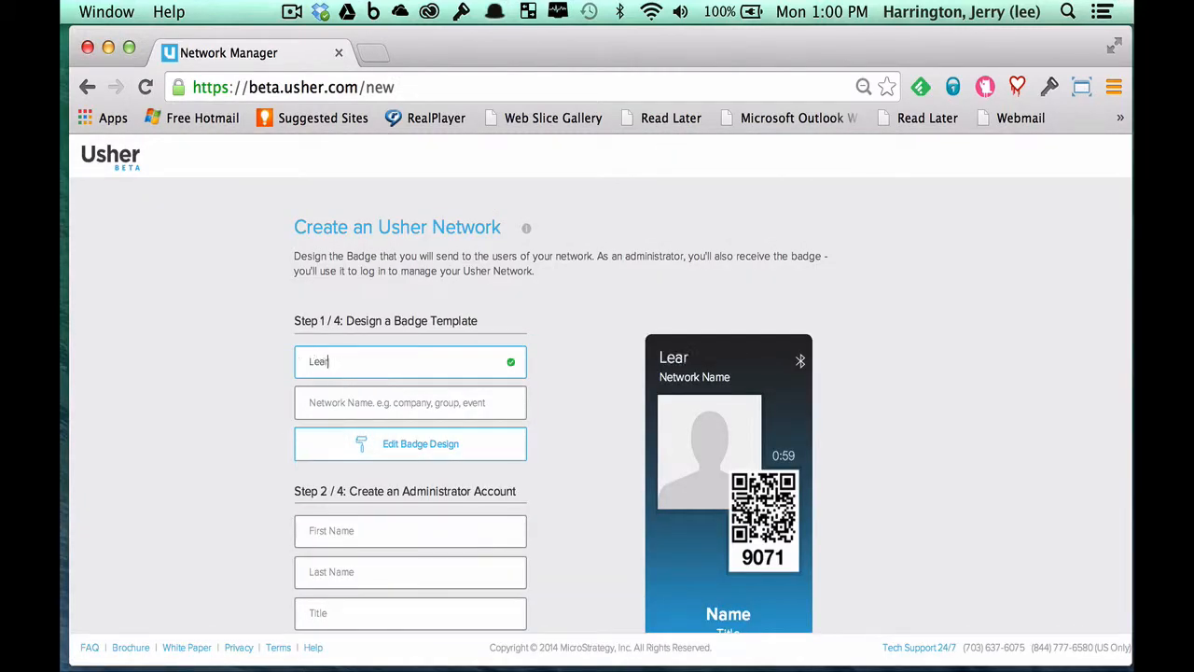
type("n Usher")
key("Tab")
type("Learn Usher")
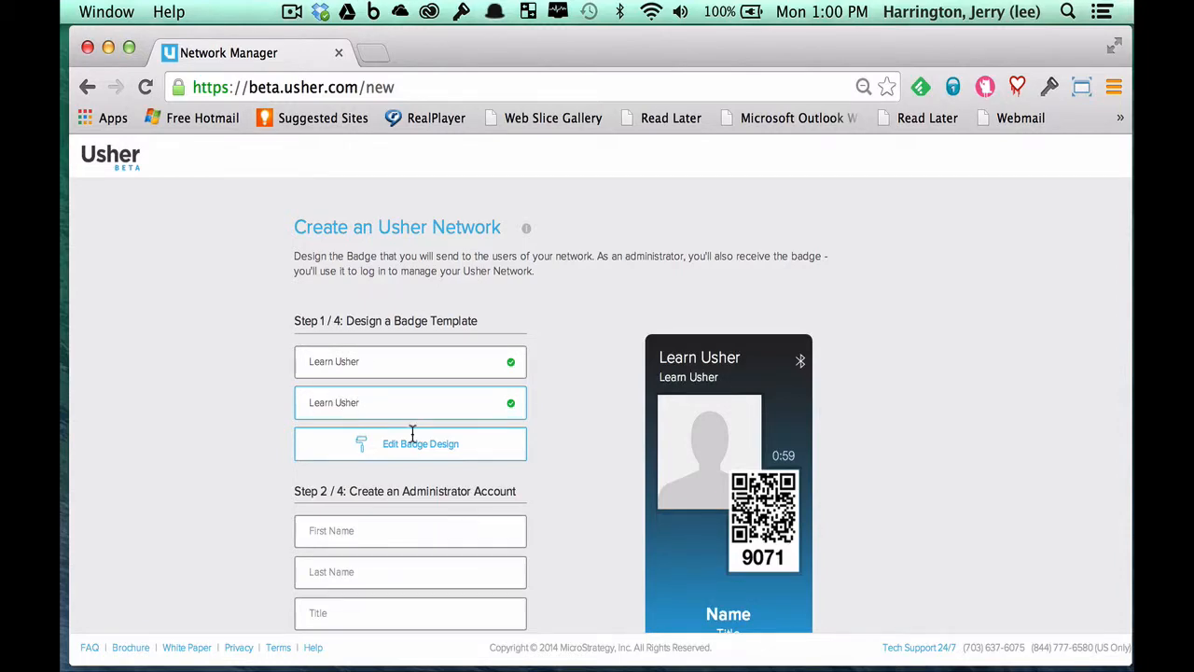
left_click(458, 452)
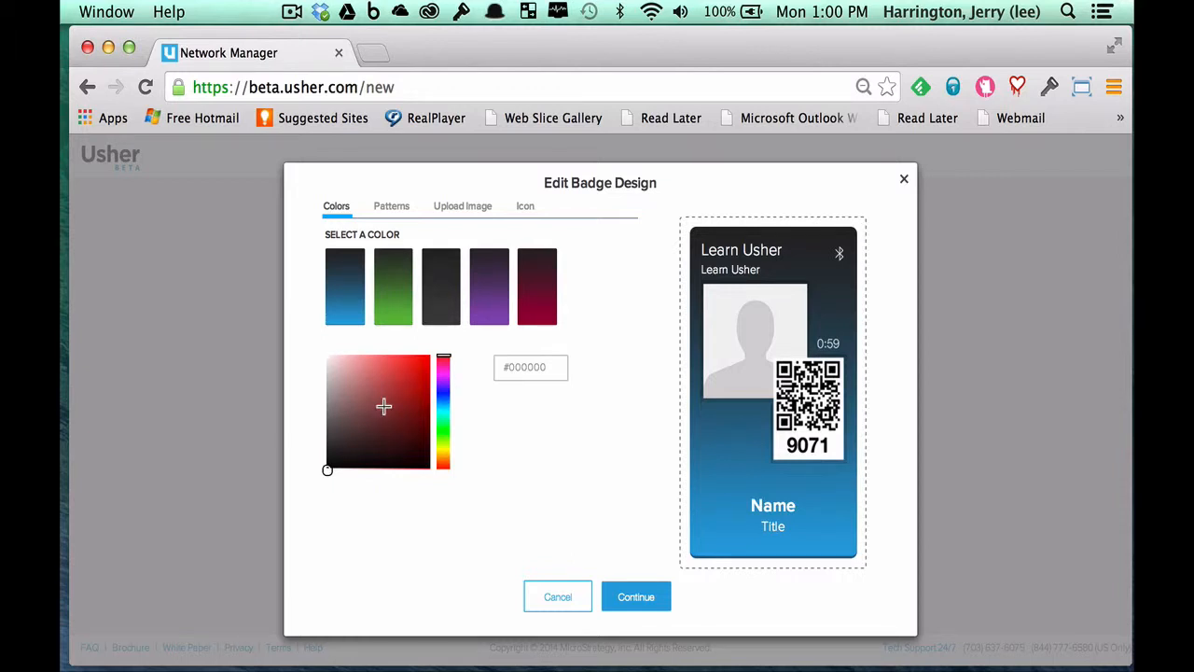
- Try green badge backgrounds, ending with the custom colour #2b7d3a
left_click(408, 306)
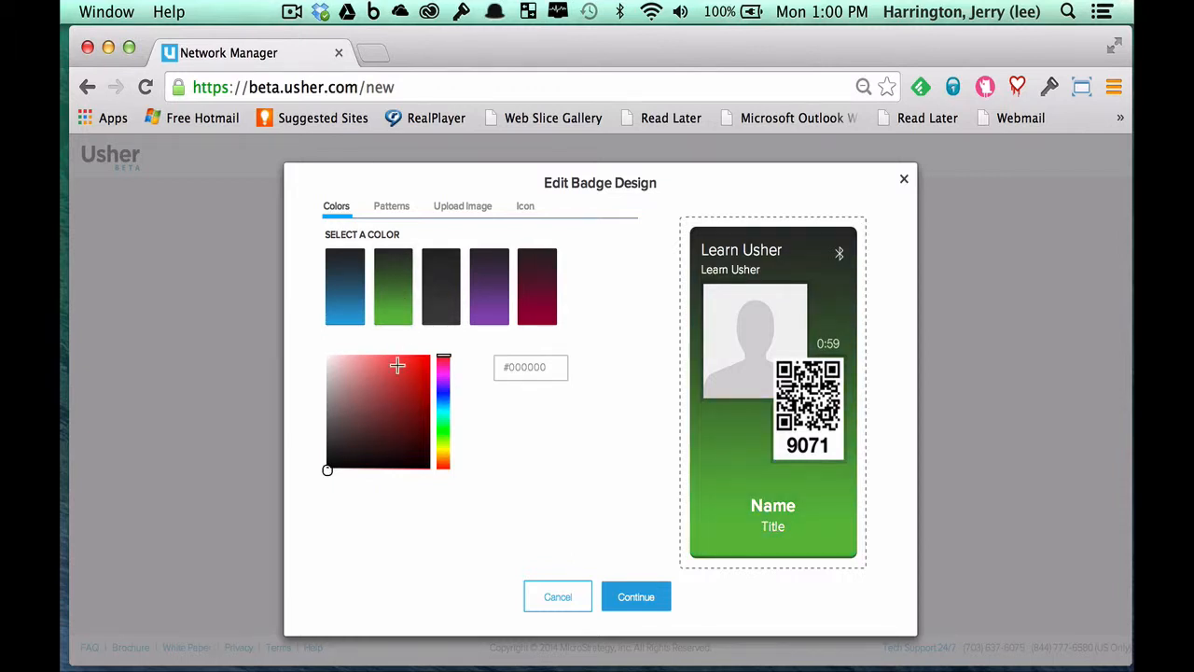
left_click(443, 420)
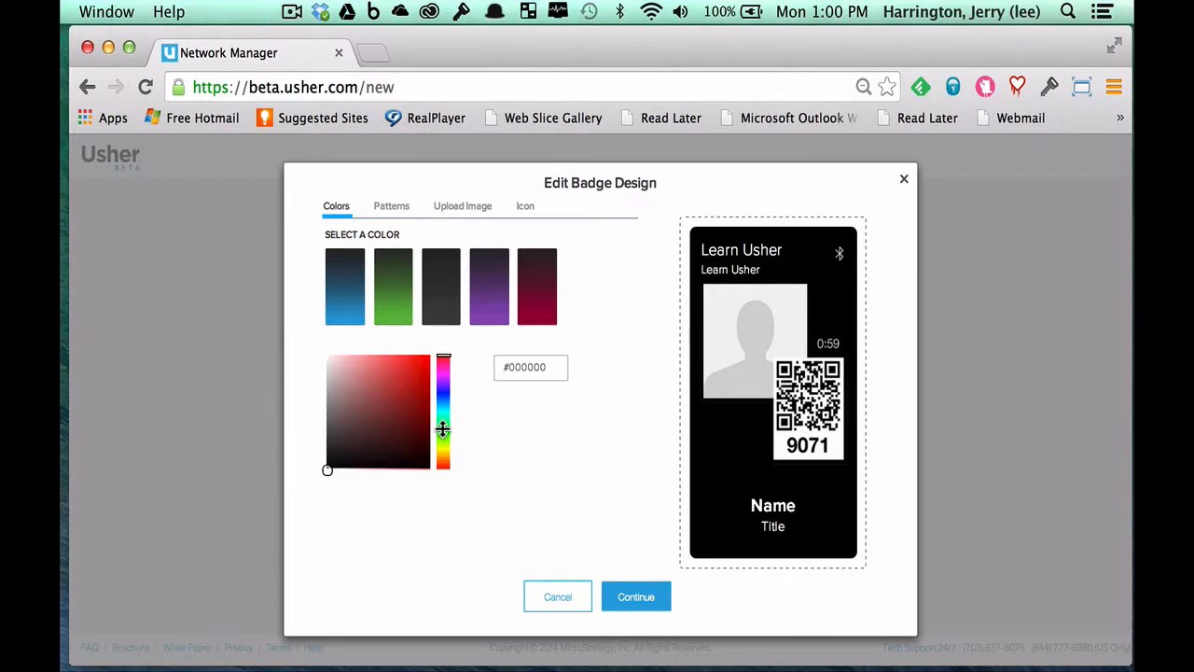
left_click(442, 429)
left_click(394, 414)
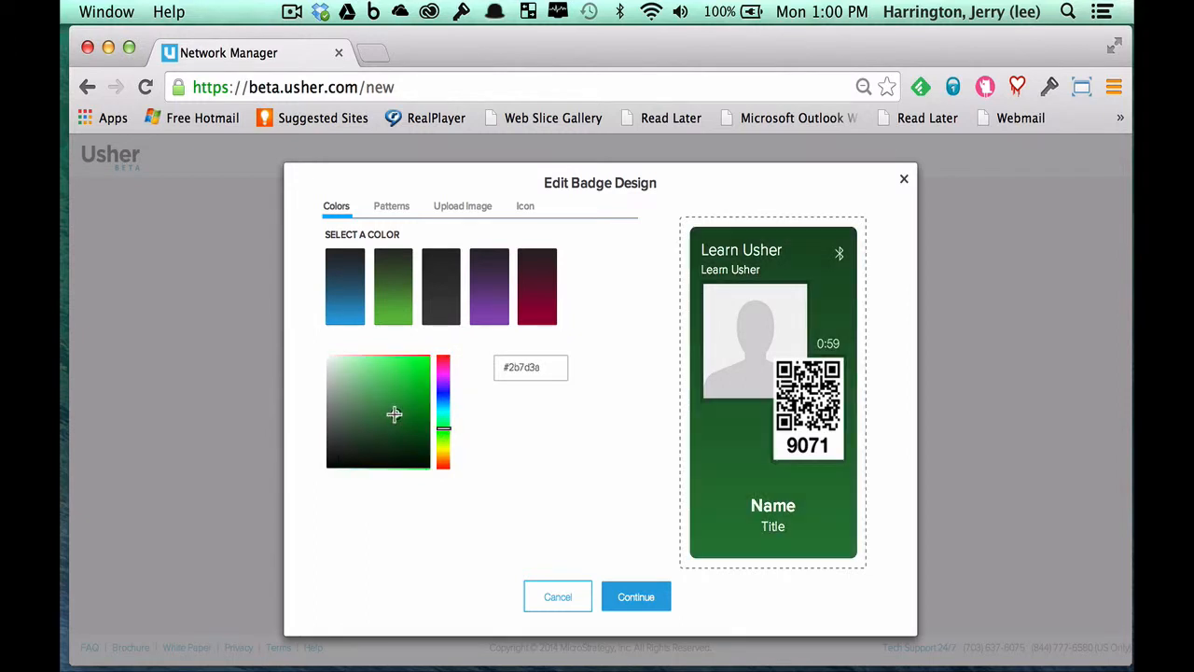
- Apply the gold pattern background to the badge and confirm the design
left_click(395, 207)
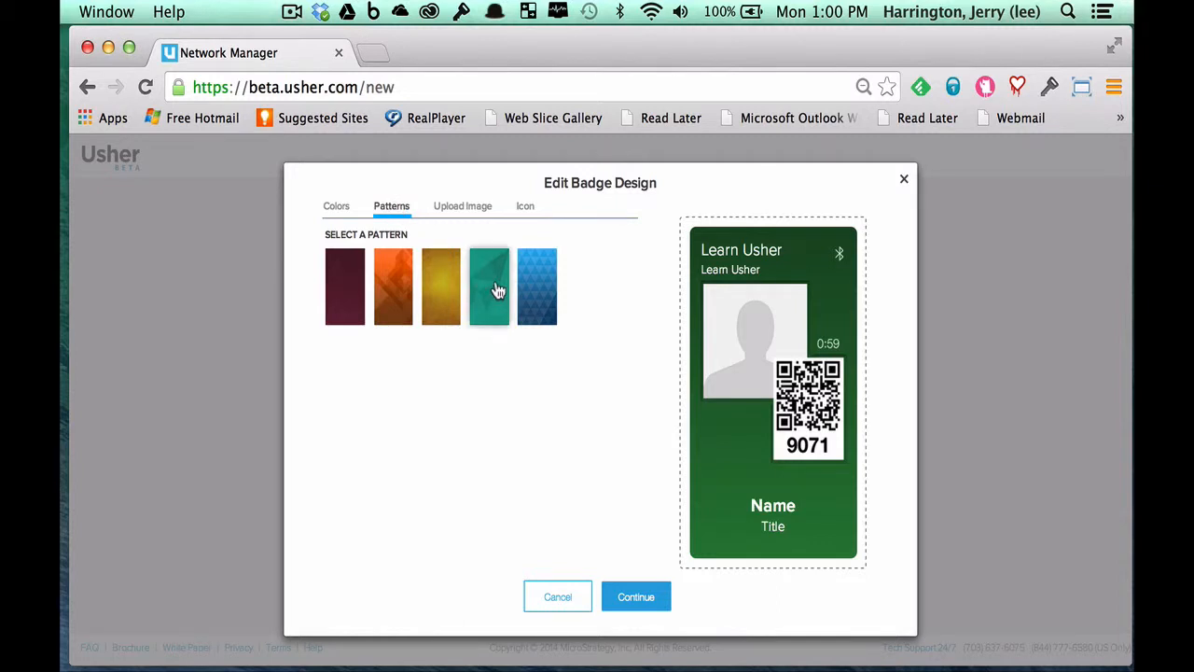
left_click(454, 297)
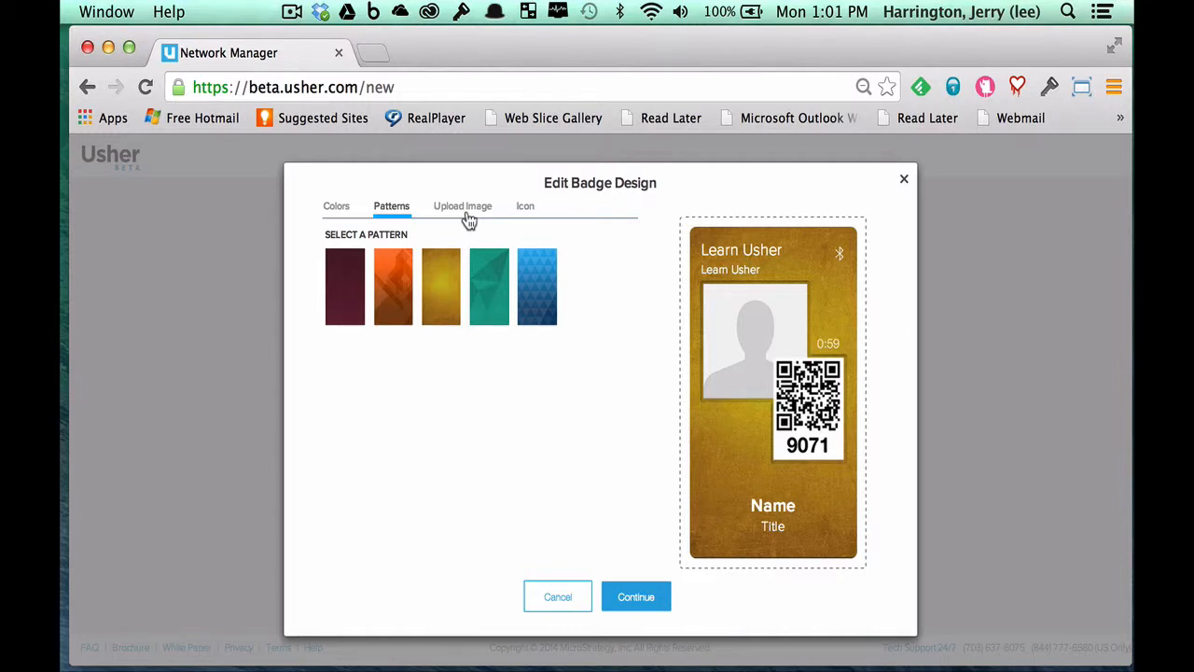
left_click(638, 597)
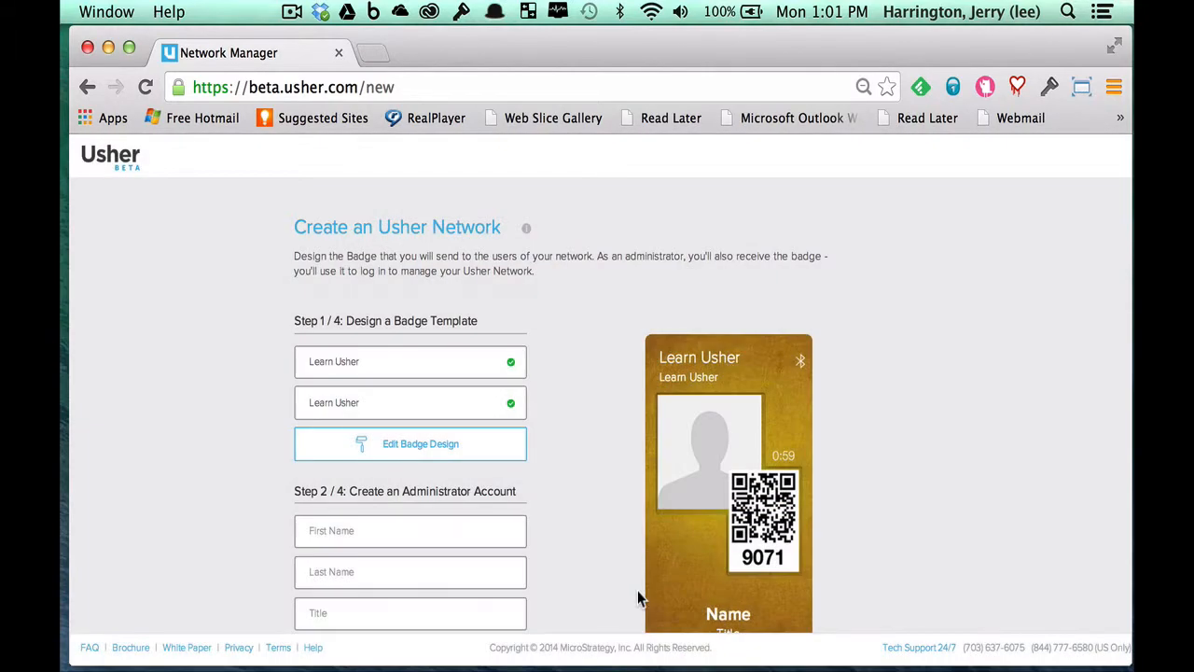
- Enter the administrator's first and last name and the title 'Manager, Usher Services', then continue
scroll(588, 507, "down", 3)
left_click(418, 420)
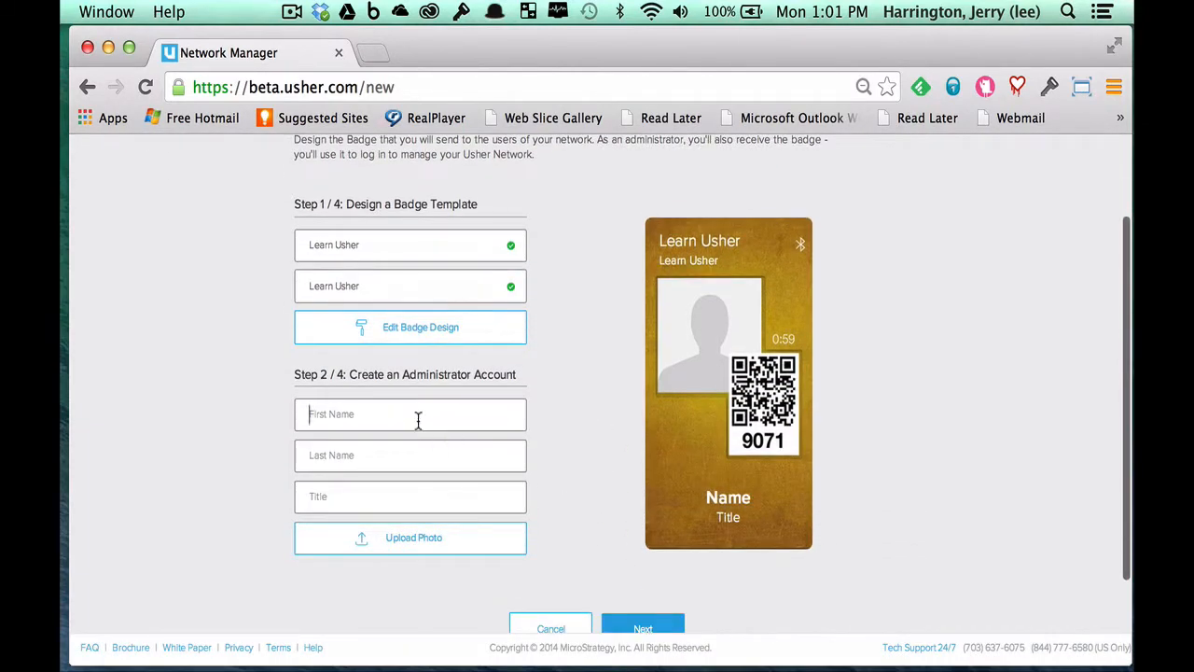
key("Tab")
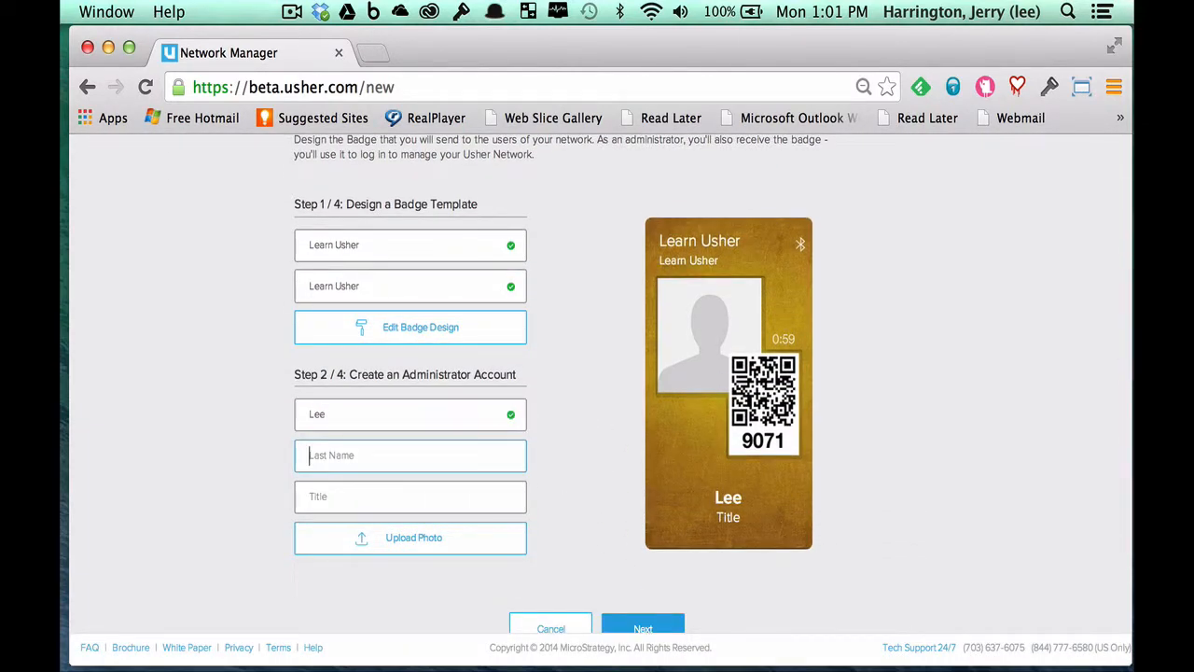
key("Tab")
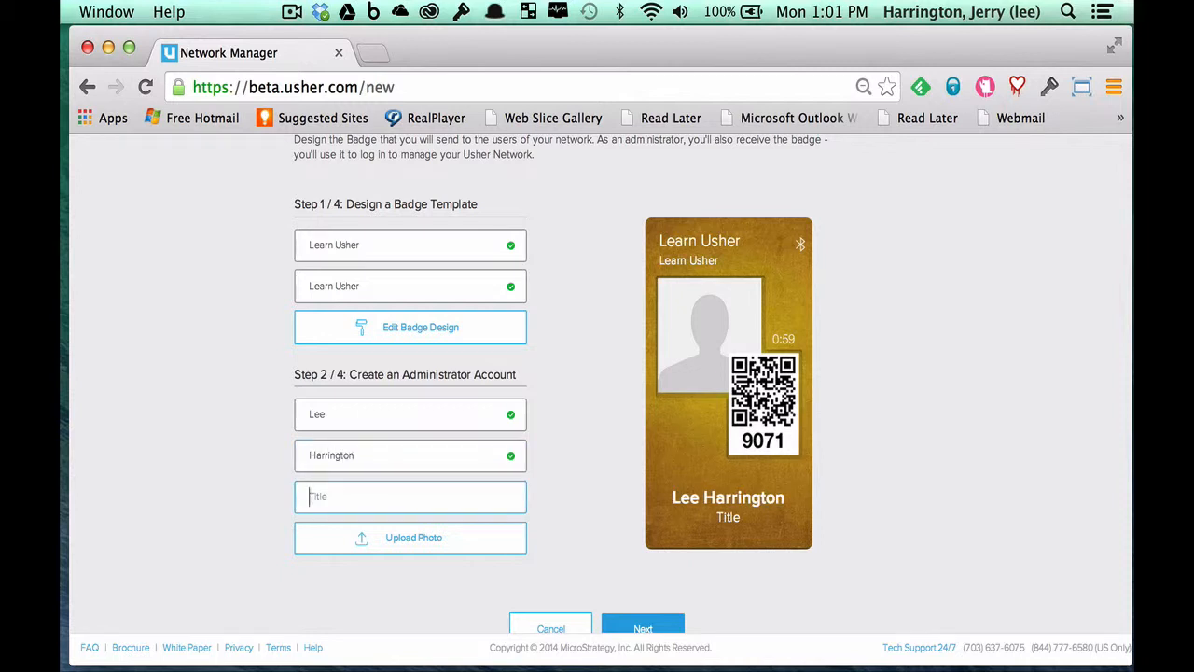
type("Manager, Usher Services")
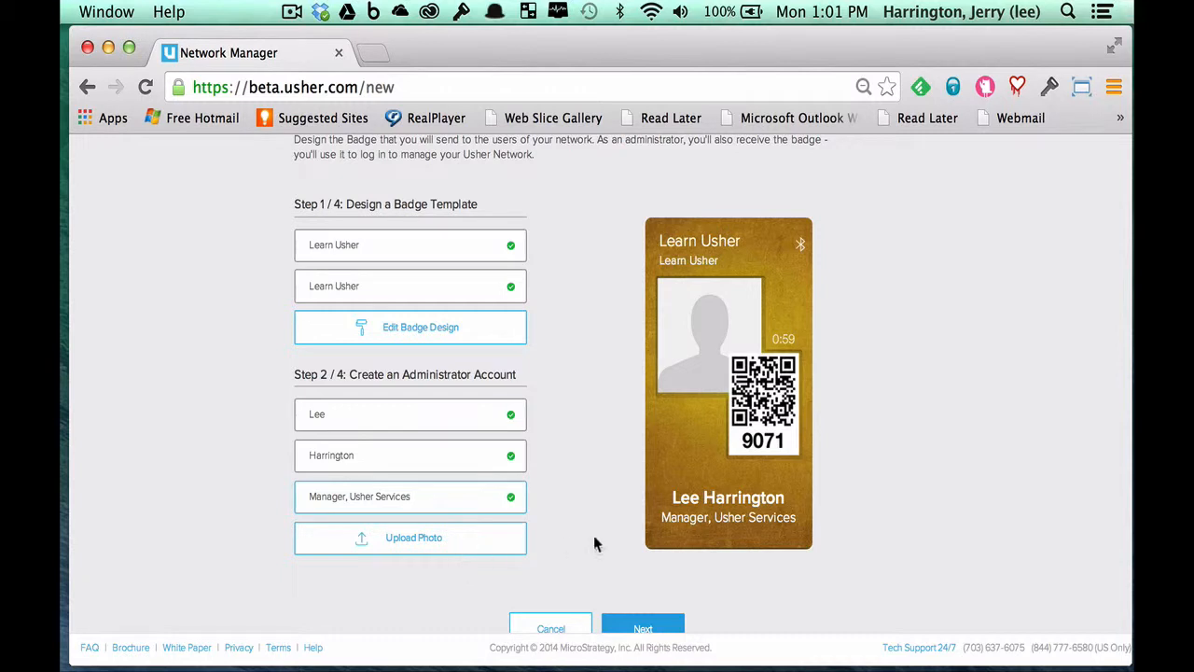
scroll(608, 544, "down", 3)
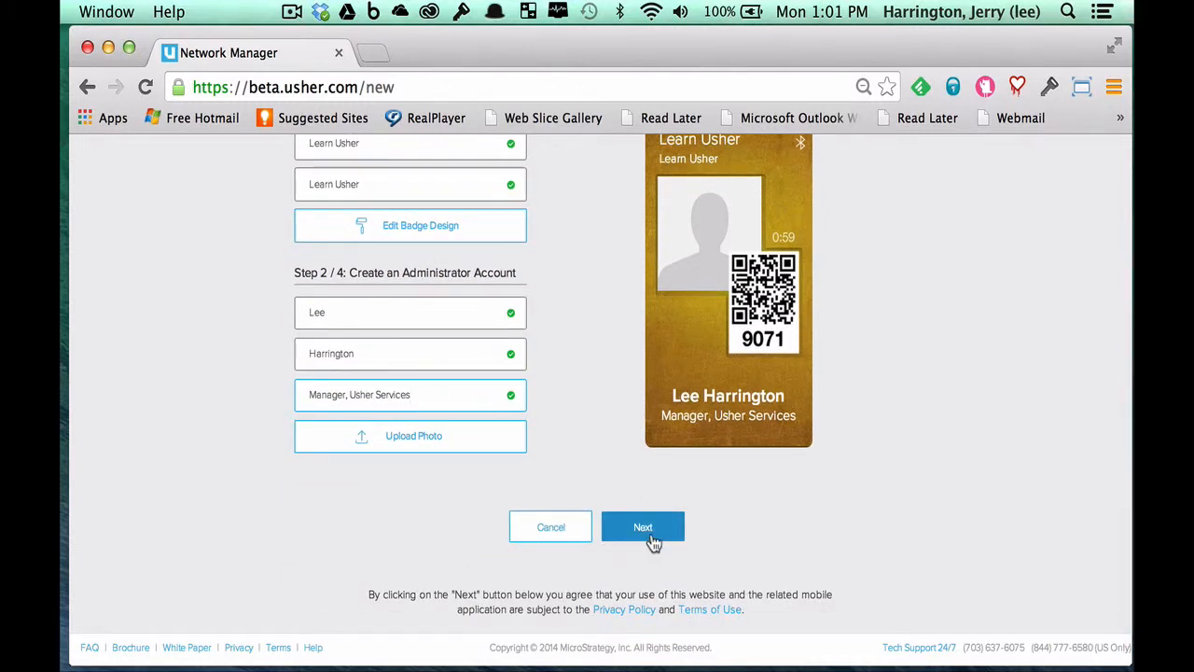
left_click(650, 532)
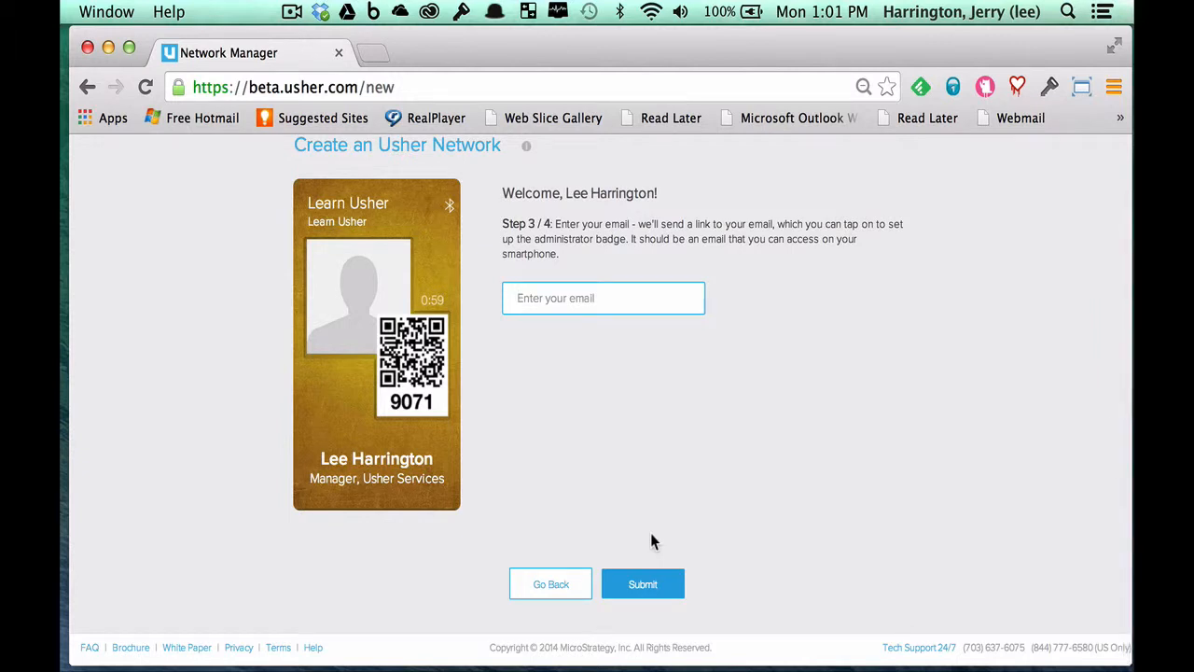
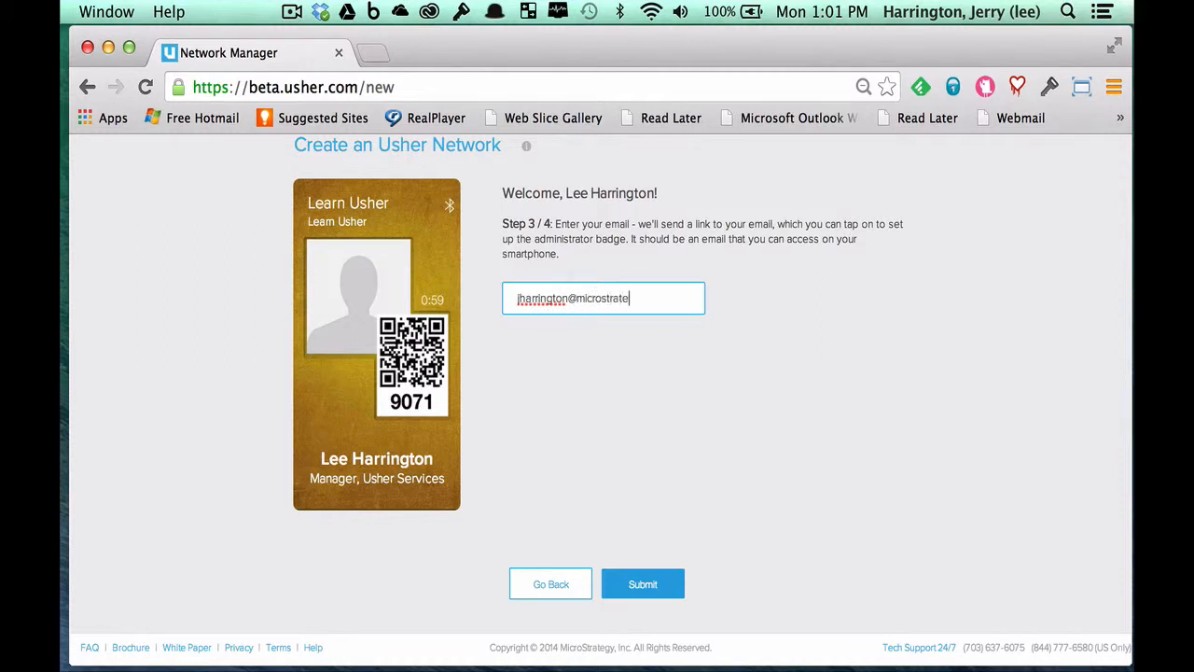
- Submit the administrator's e-mail address for the badge link and switch to the mirrored iPhone screen
left_click(660, 586)
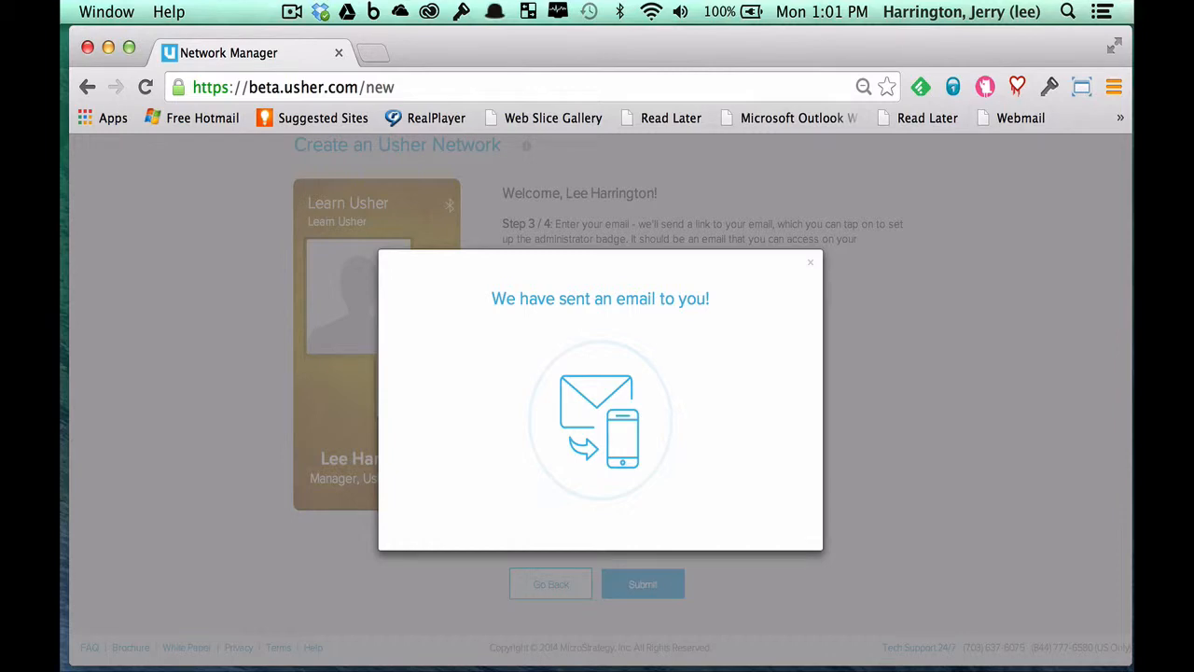
key("super+Tab")
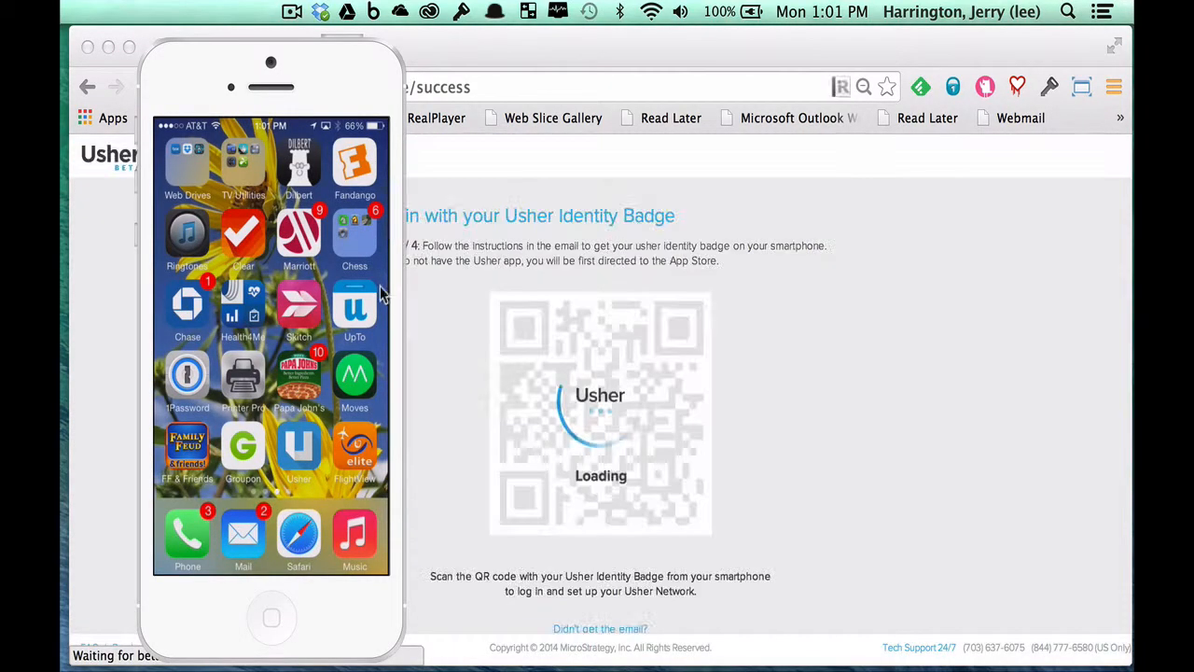
- Claim the Learn Usher badge from the welcome e-mail on the phone
left_click_drag(325, 56, 610, 52)
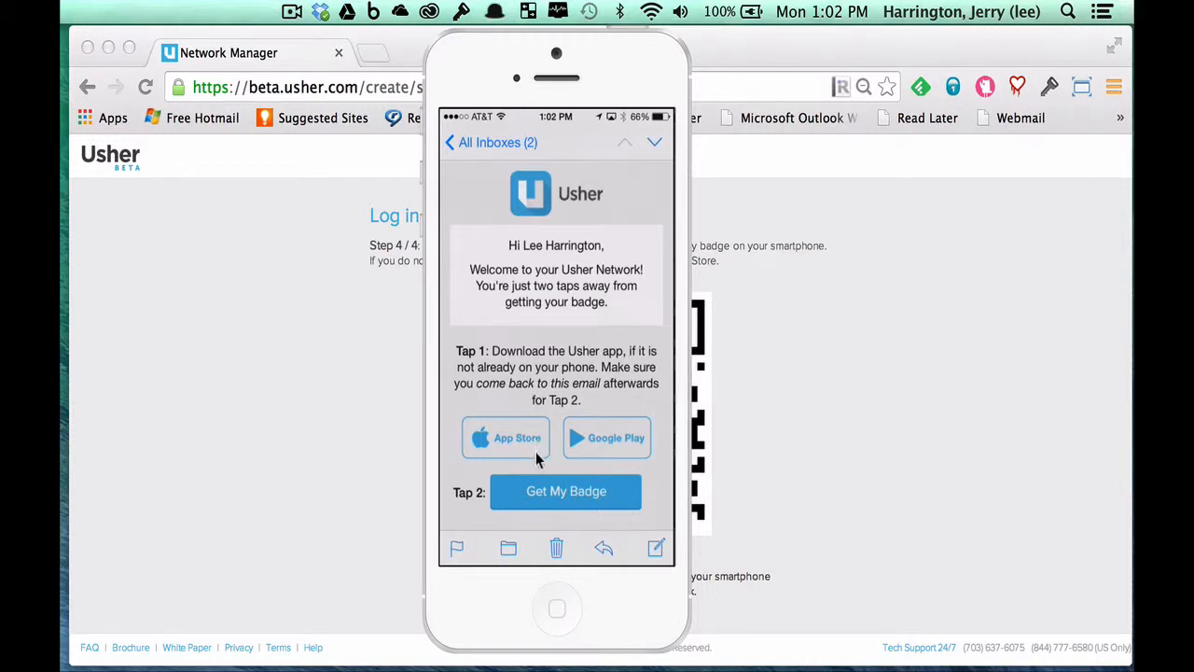
left_click(557, 497)
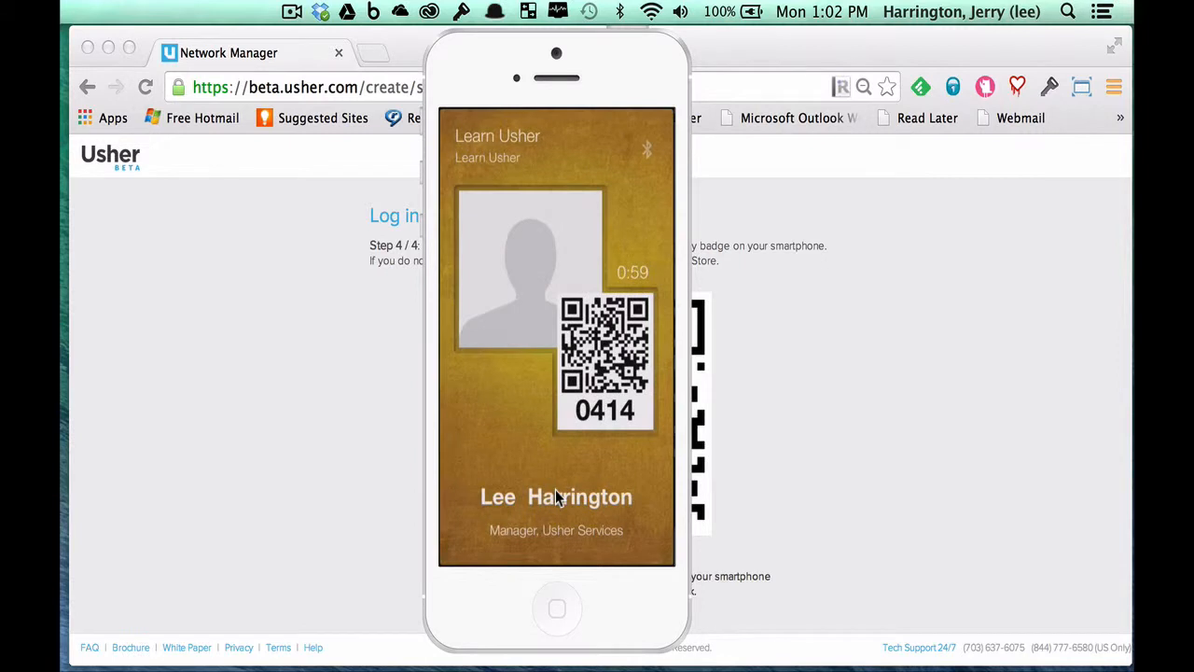
- Add a camera-roll photo to the administrator's Learn Usher badge
left_click(544, 244)
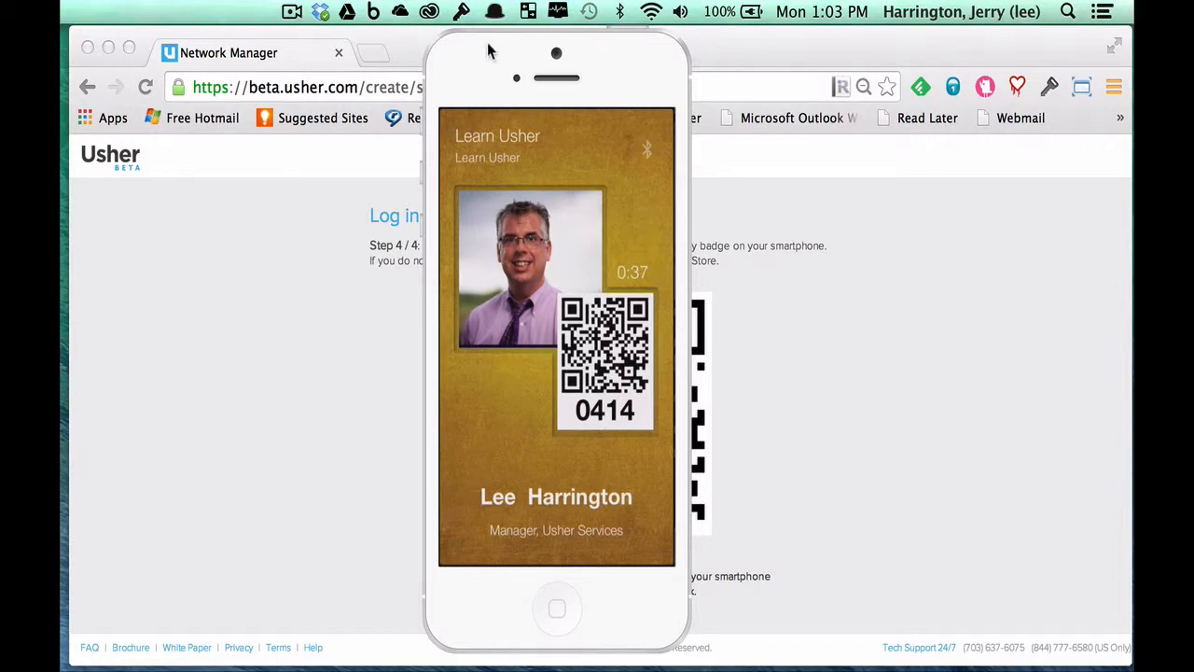
left_click_drag(491, 48, 348, 53)
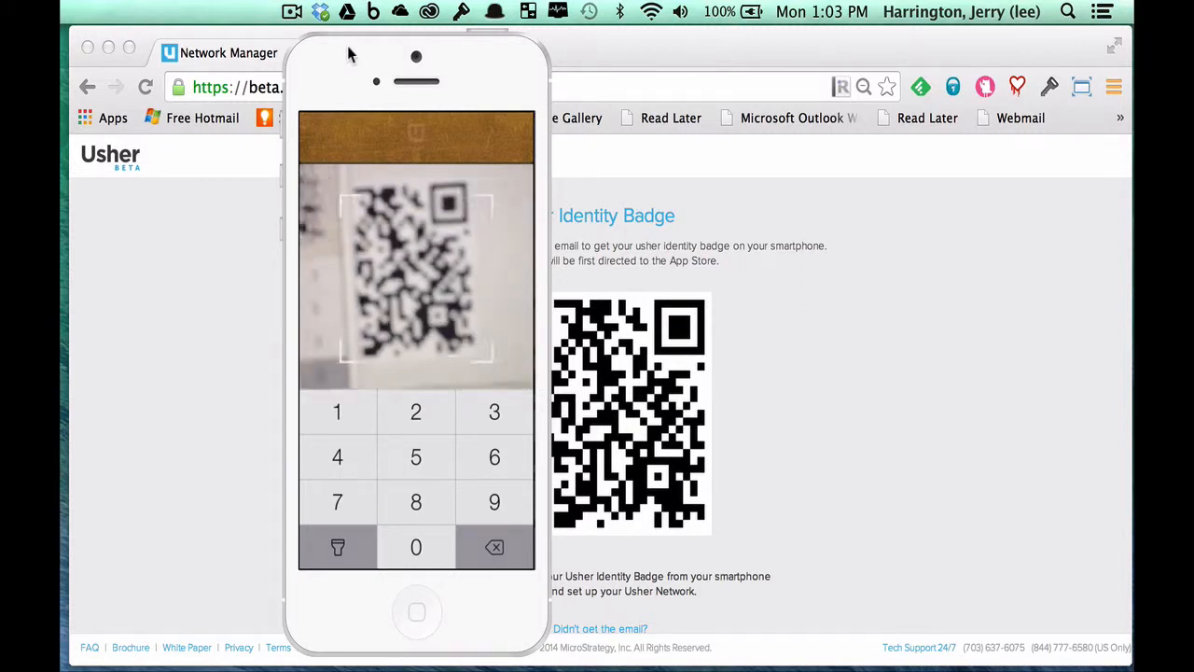
- Scan the login QR code with the phone and begin importing users from a CSV file
left_click_drag(341, 51, 265, 51)
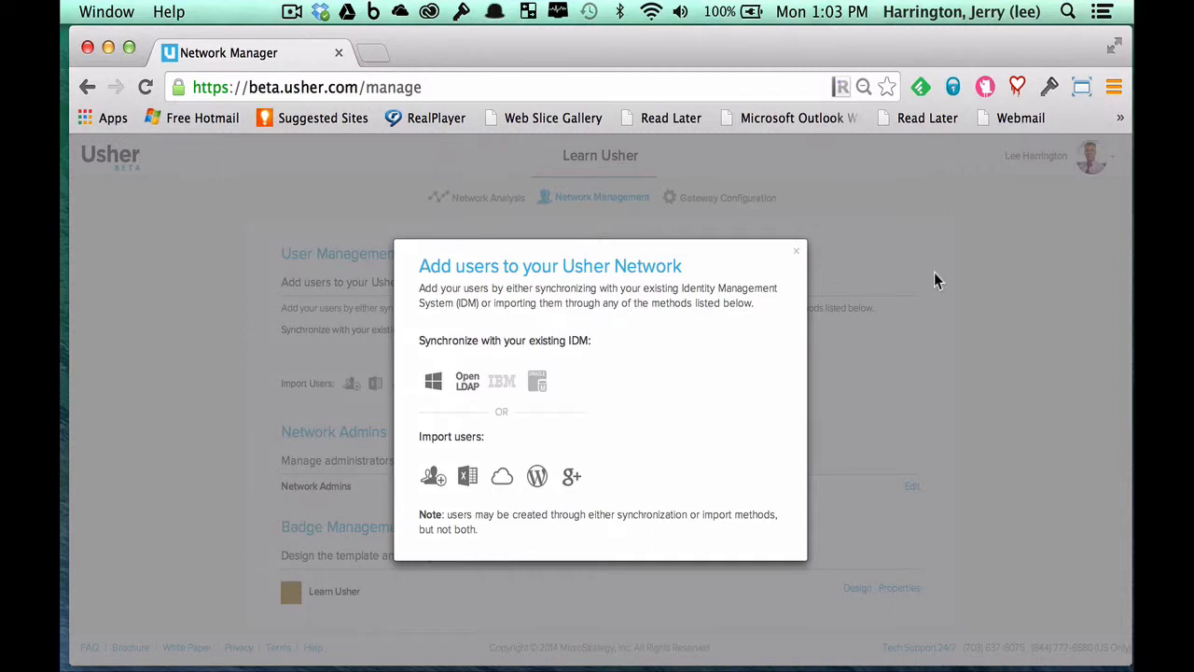
left_click(468, 478)
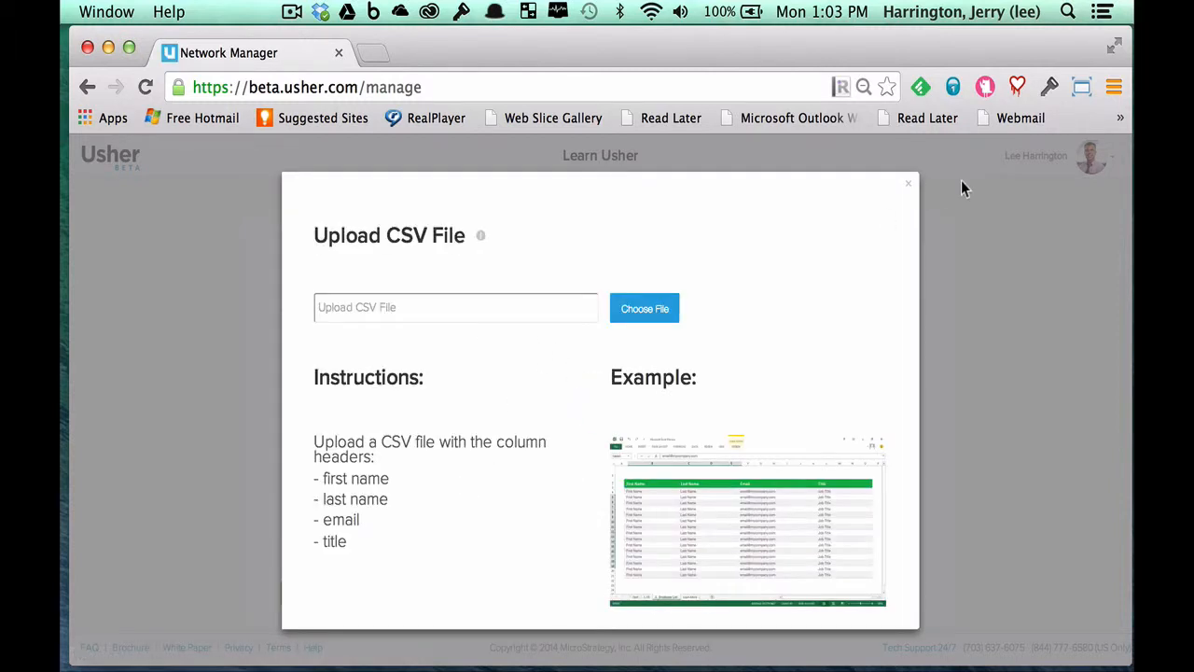
- Close the Upload CSV File dialog to return to Network Management
left_click(911, 184)
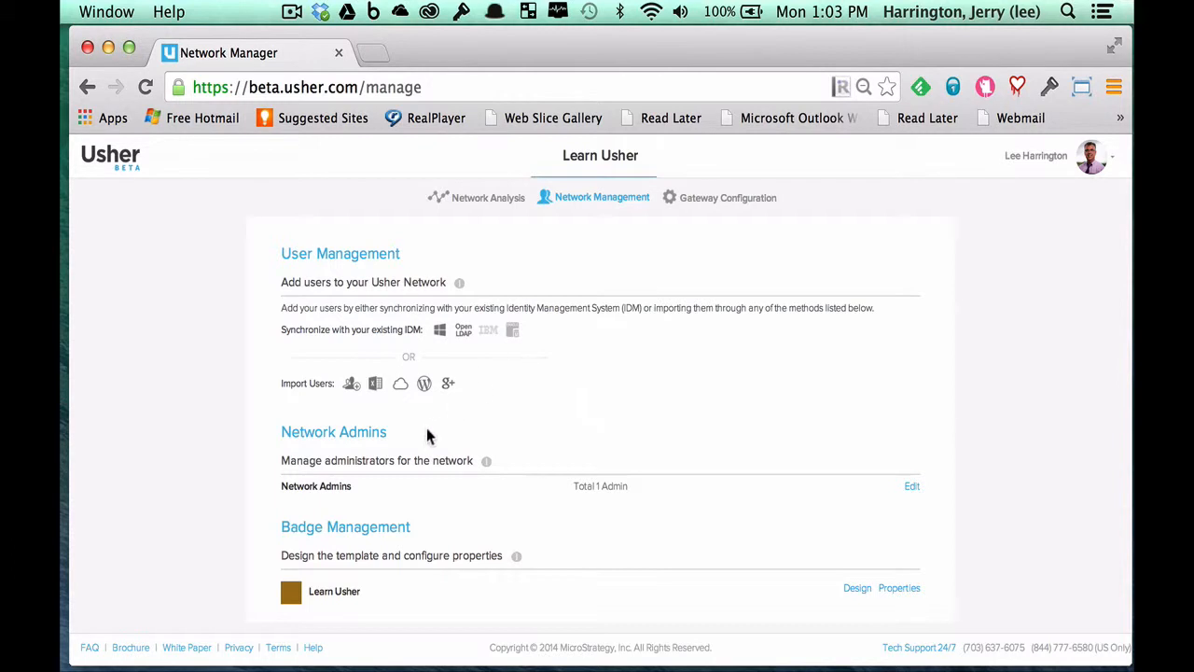
- Manually add a user with first name, last name, e-mail and title Guru, and import them
left_click(353, 390)
left_click(408, 348)
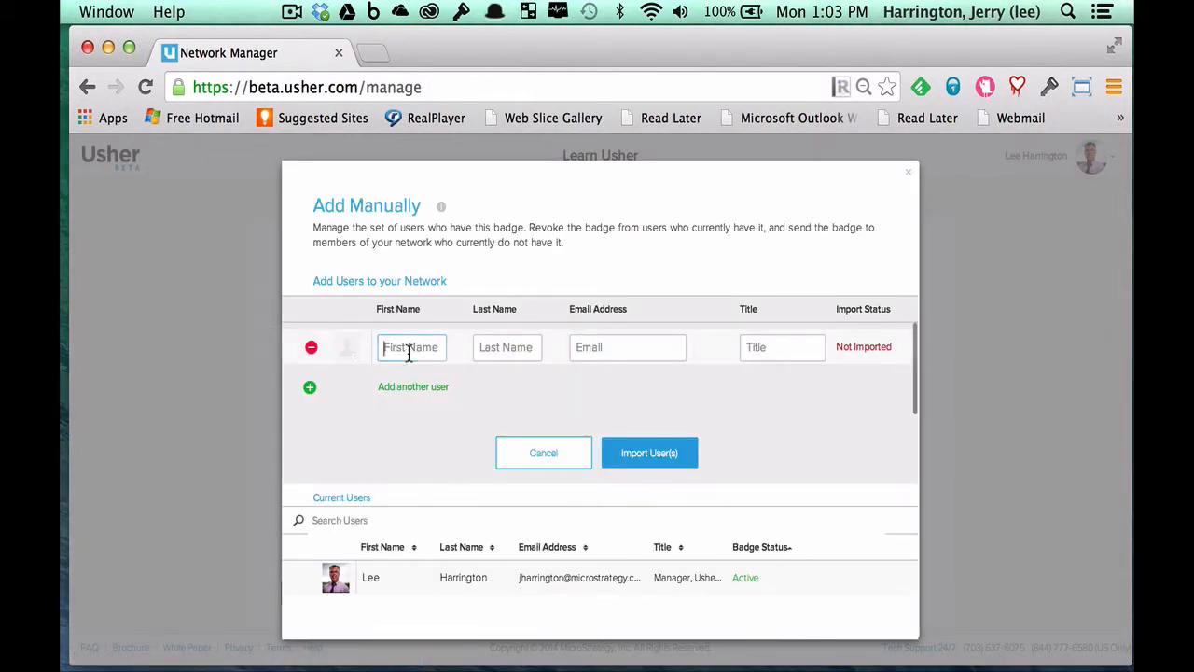
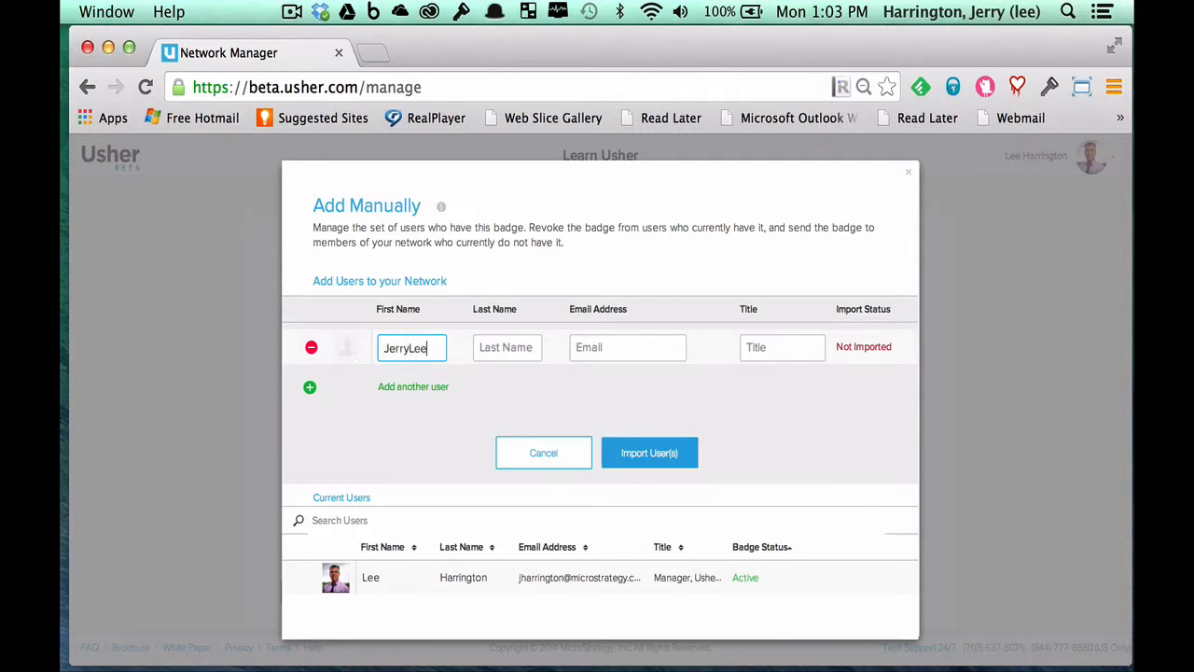
key("Tab")
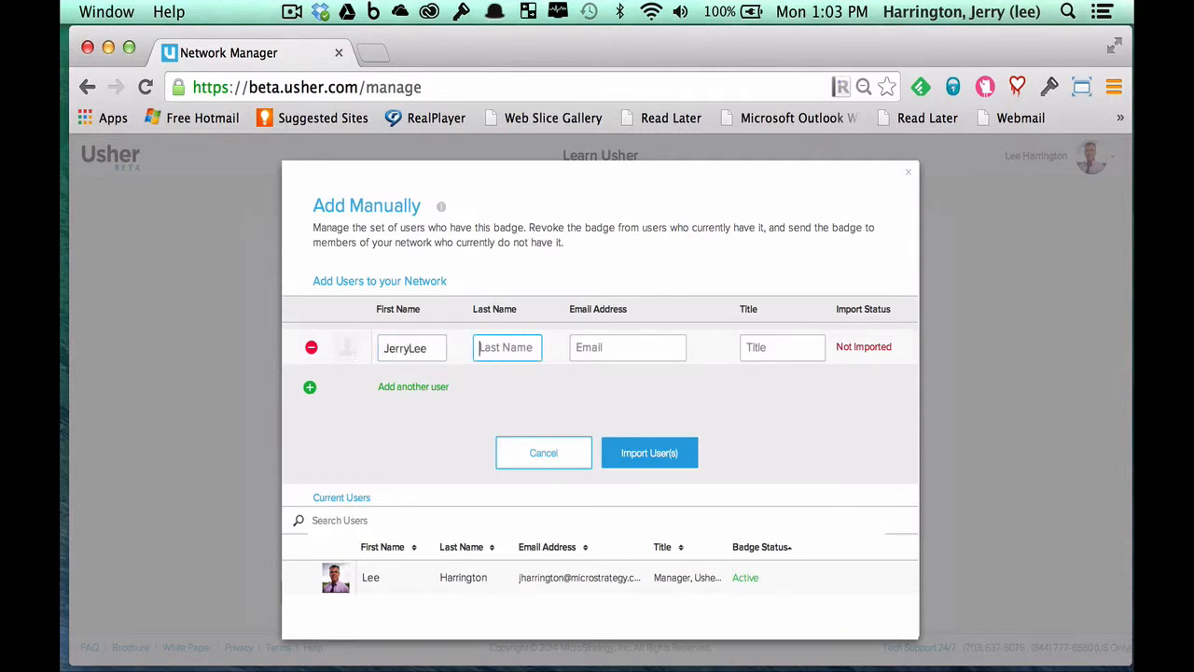
key("Tab")
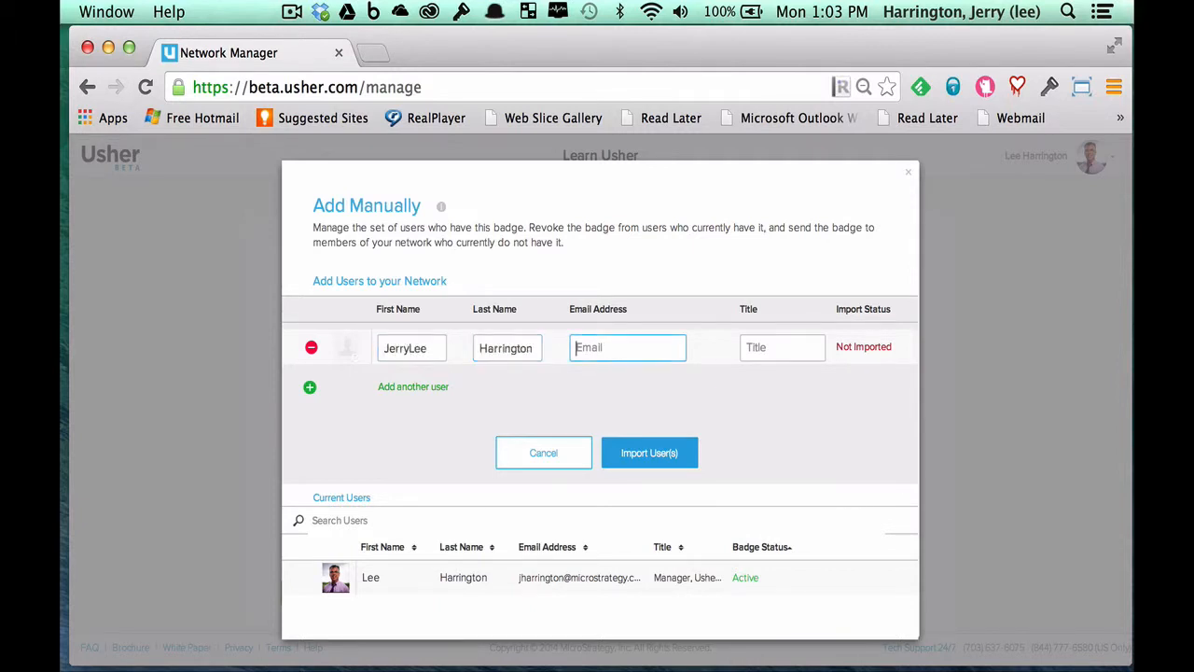
key("Tab")
type("Gur")
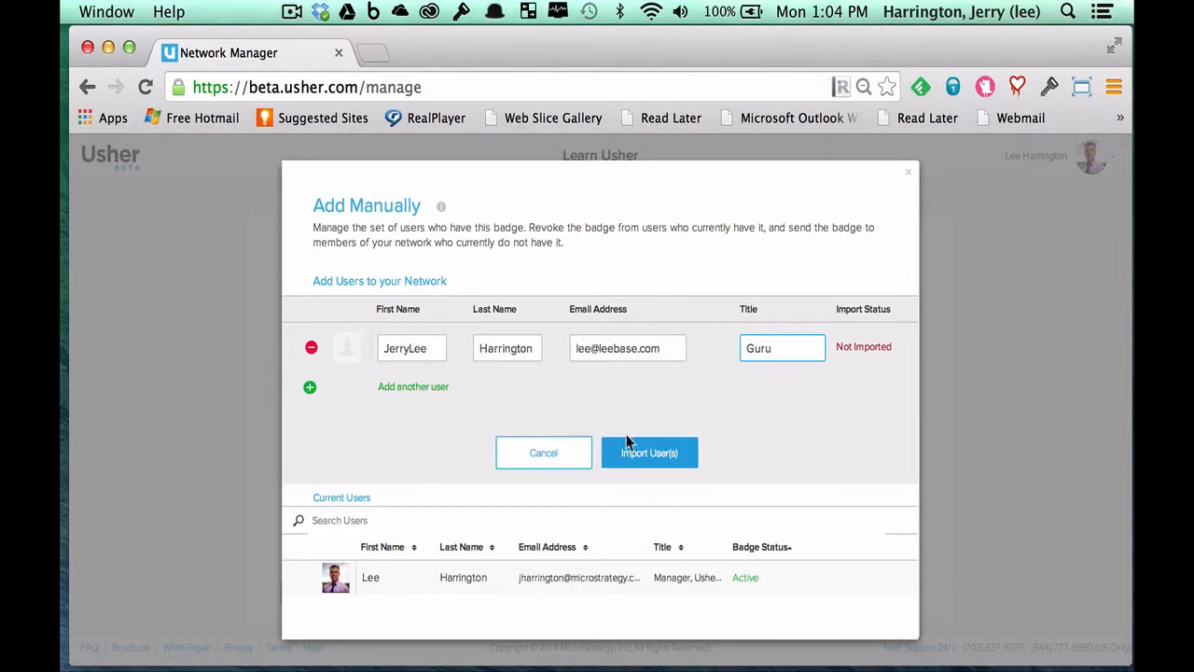
left_click(652, 456)
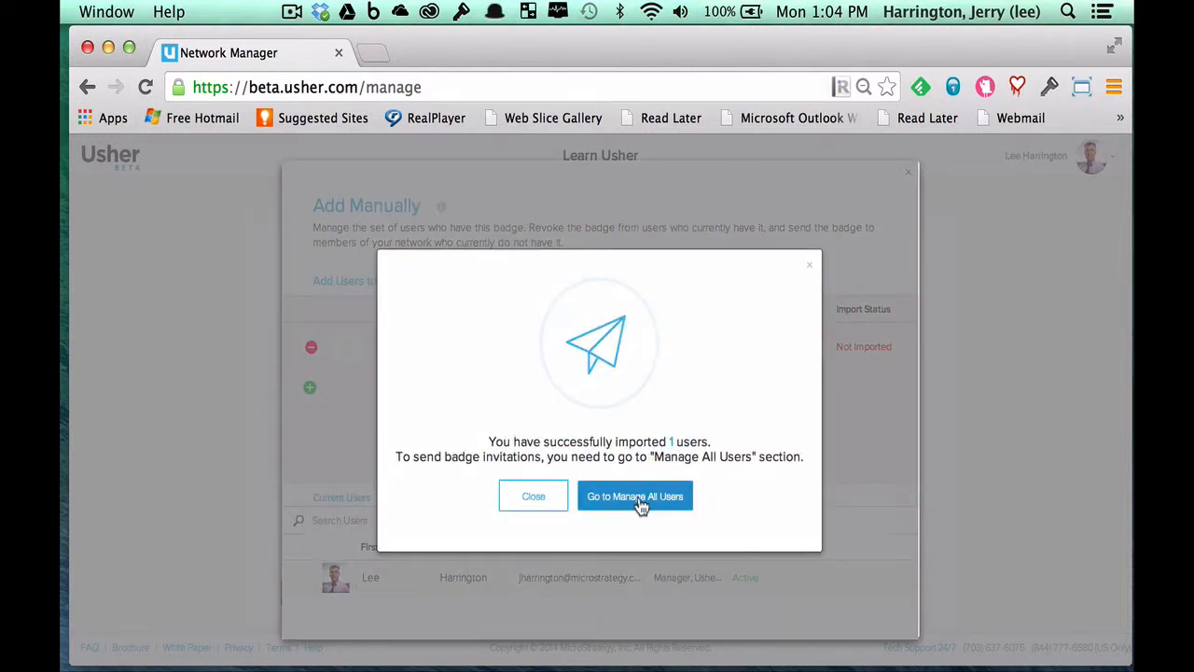
- Select the new Guru user in Manage All Users and send them a badge invitation
left_click(641, 502)
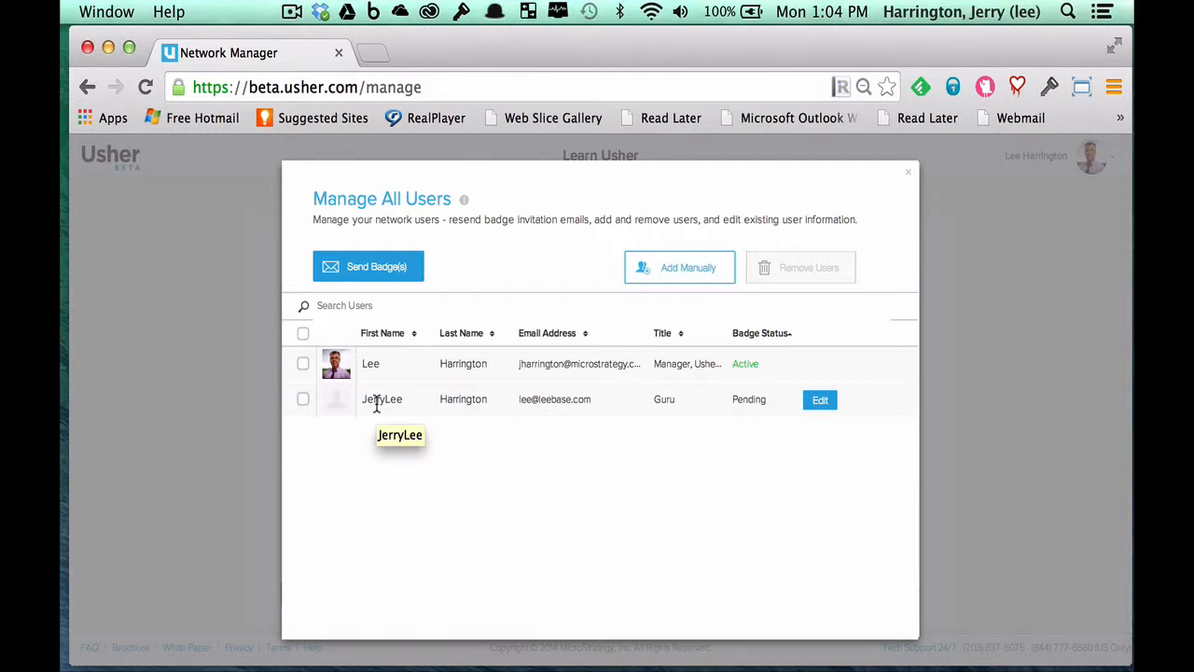
left_click(303, 399)
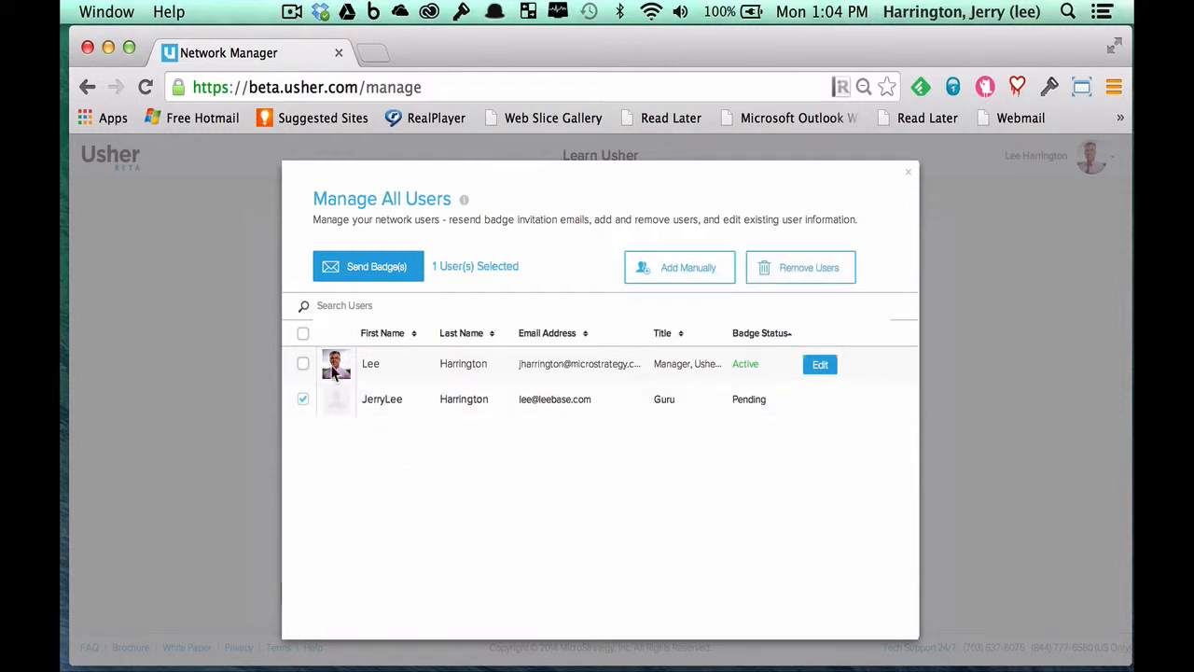
left_click(374, 273)
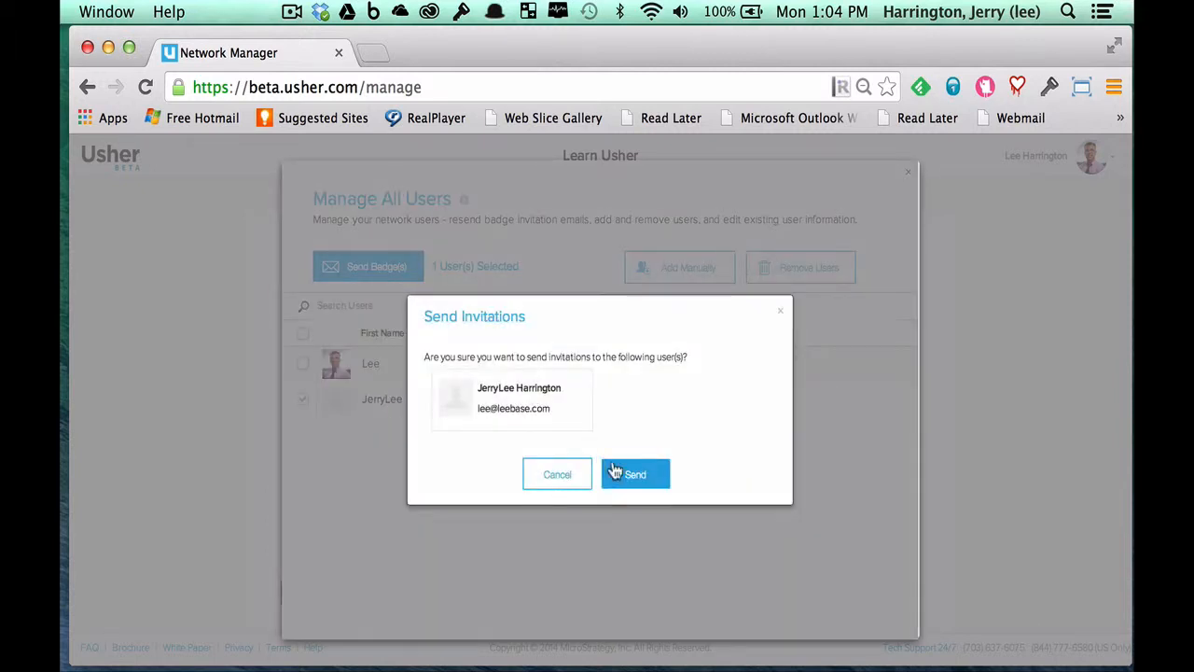
left_click(615, 471)
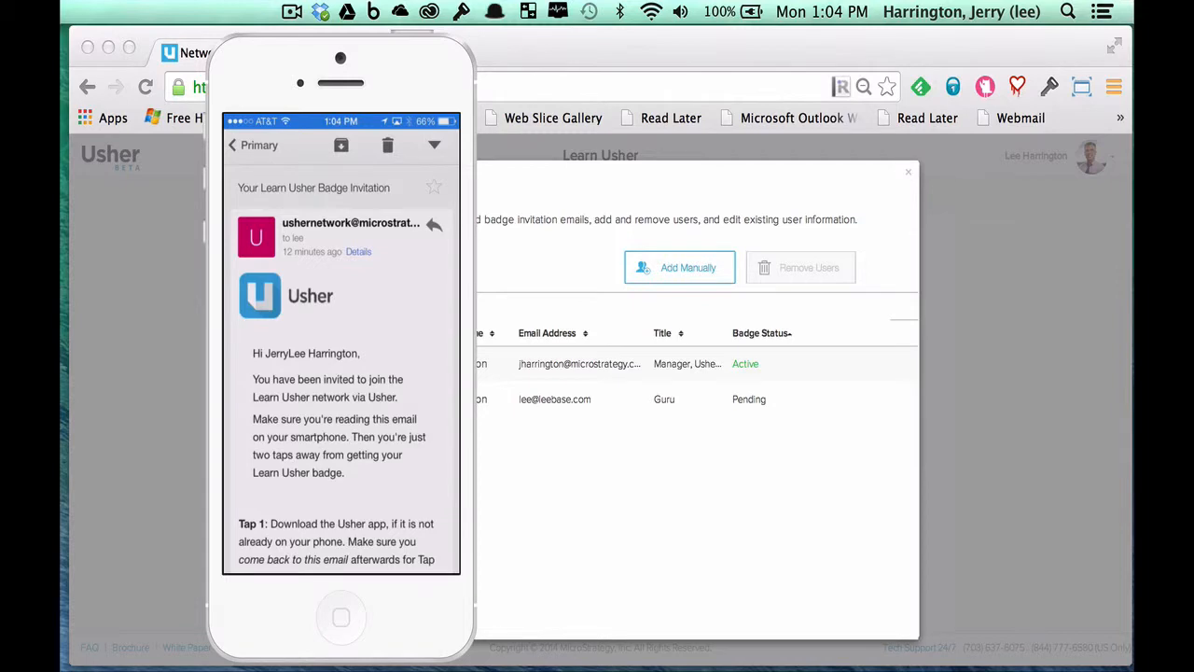
- Close the Manage All Users window and confirm leaving, returning to Network Management with 2 users
left_click(796, 569)
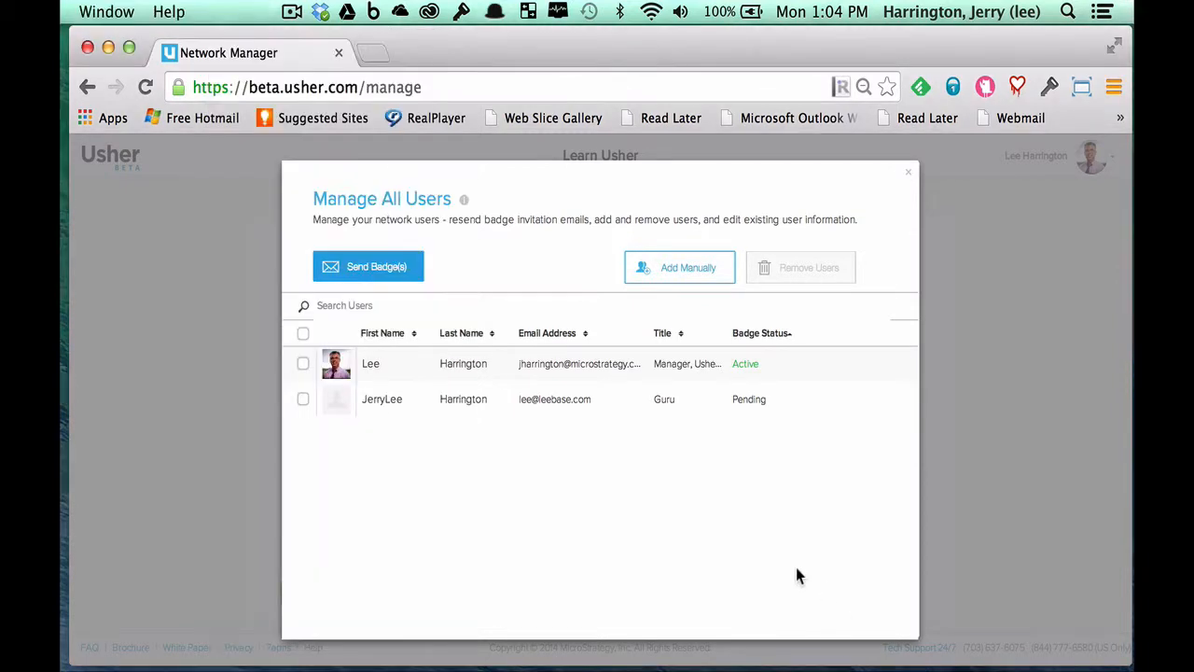
mouse_move(851, 404)
left_click(911, 179)
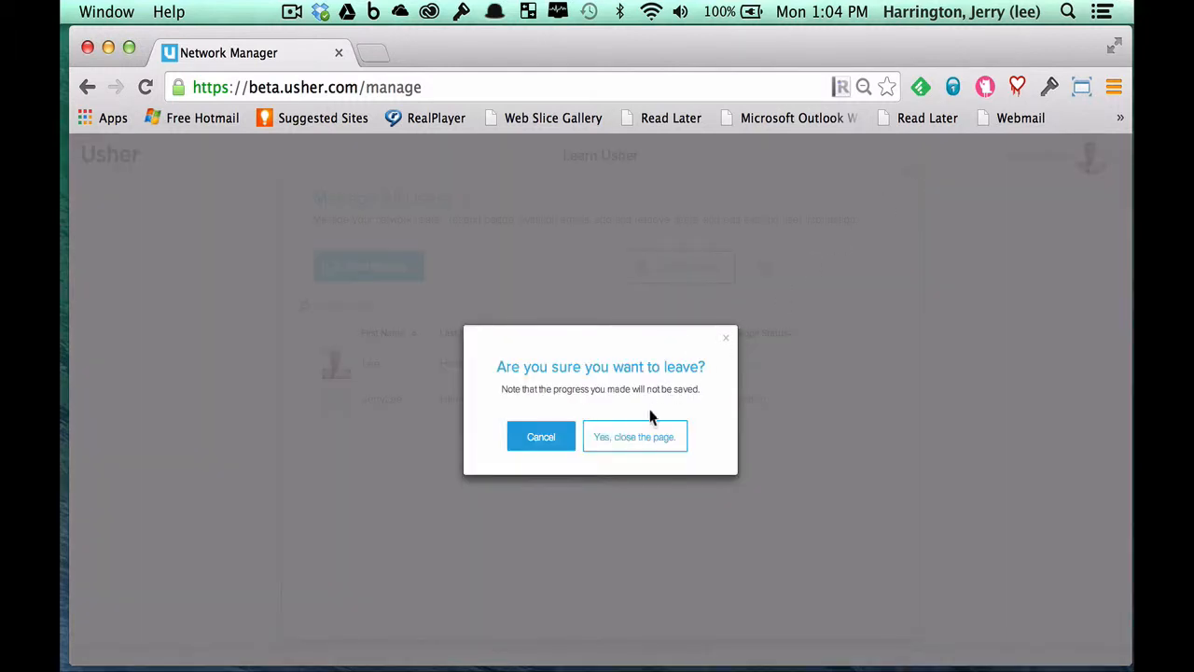
left_click(613, 439)
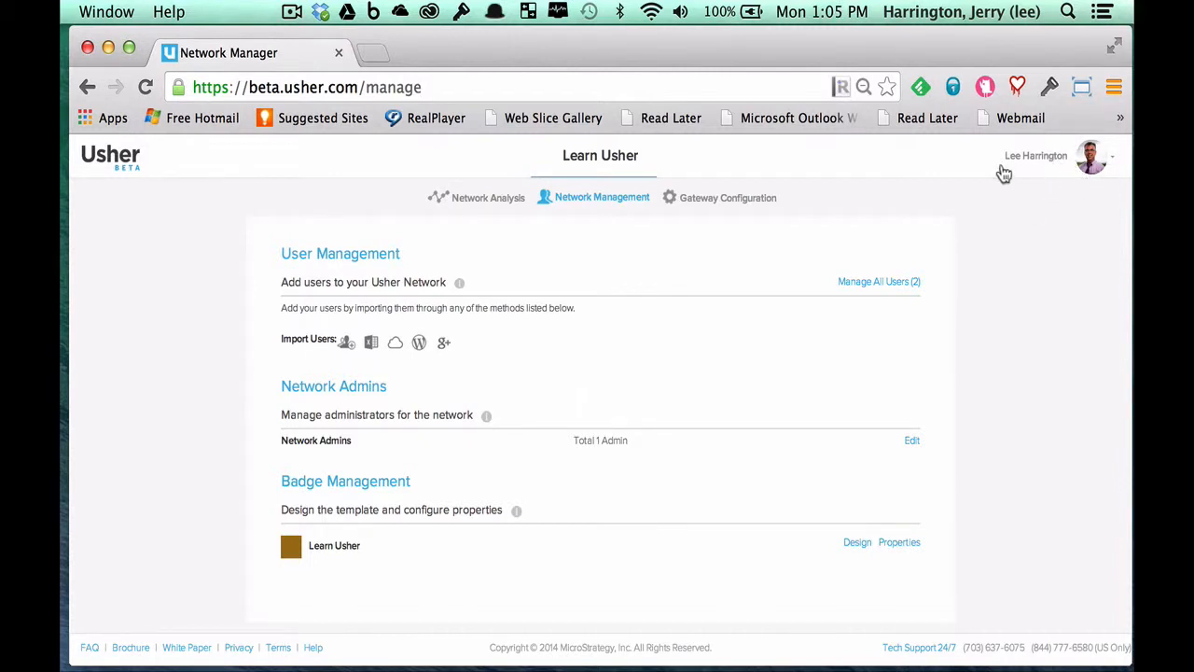
- Go to Manage Networks from the avatar menu and open Learn Usher's network properties
left_click(1110, 171)
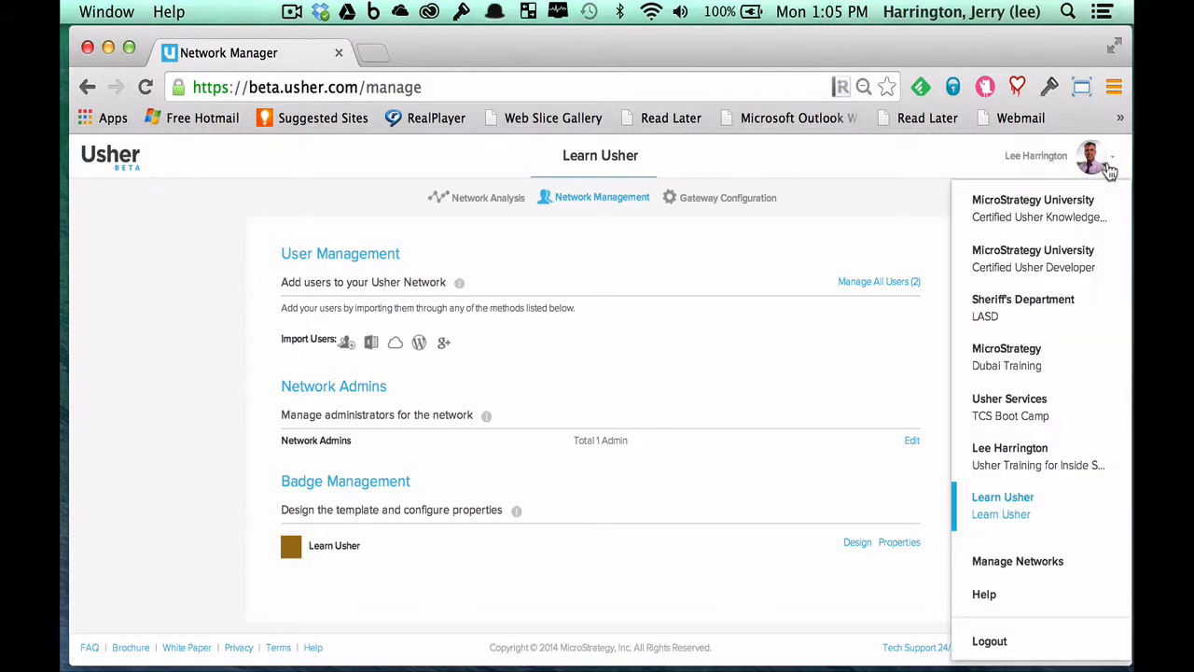
left_click(1006, 565)
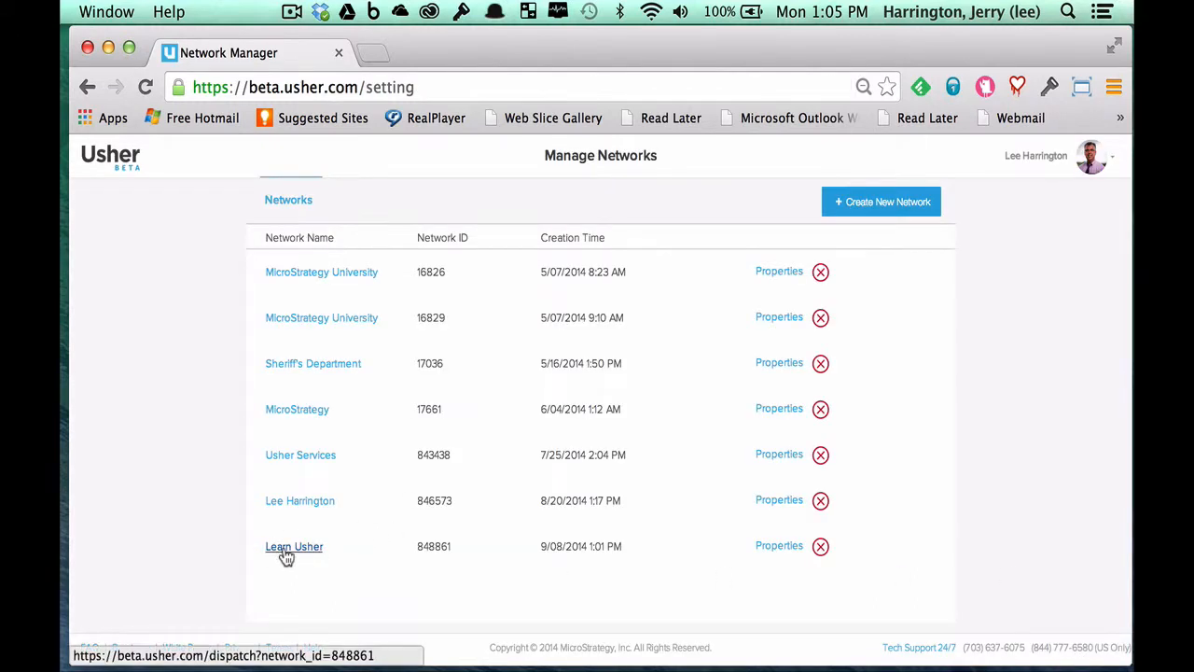
left_click(779, 547)
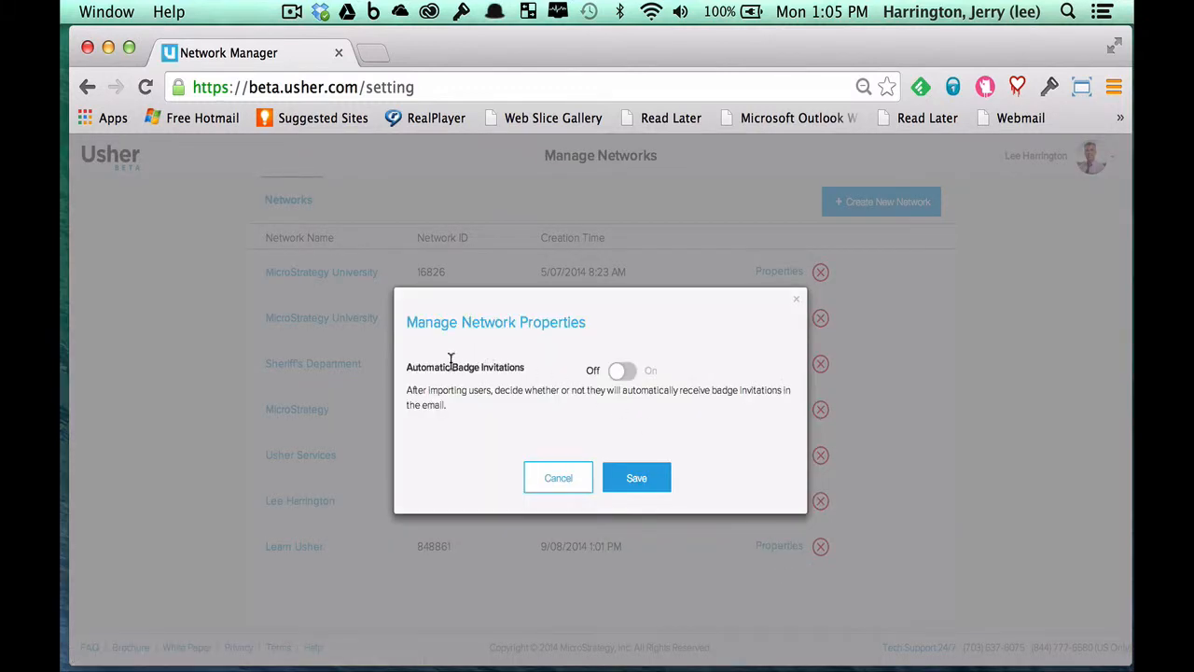
- Turn Automatic Badge Invitations On for Learn Usher and save the properties
left_click(619, 374)
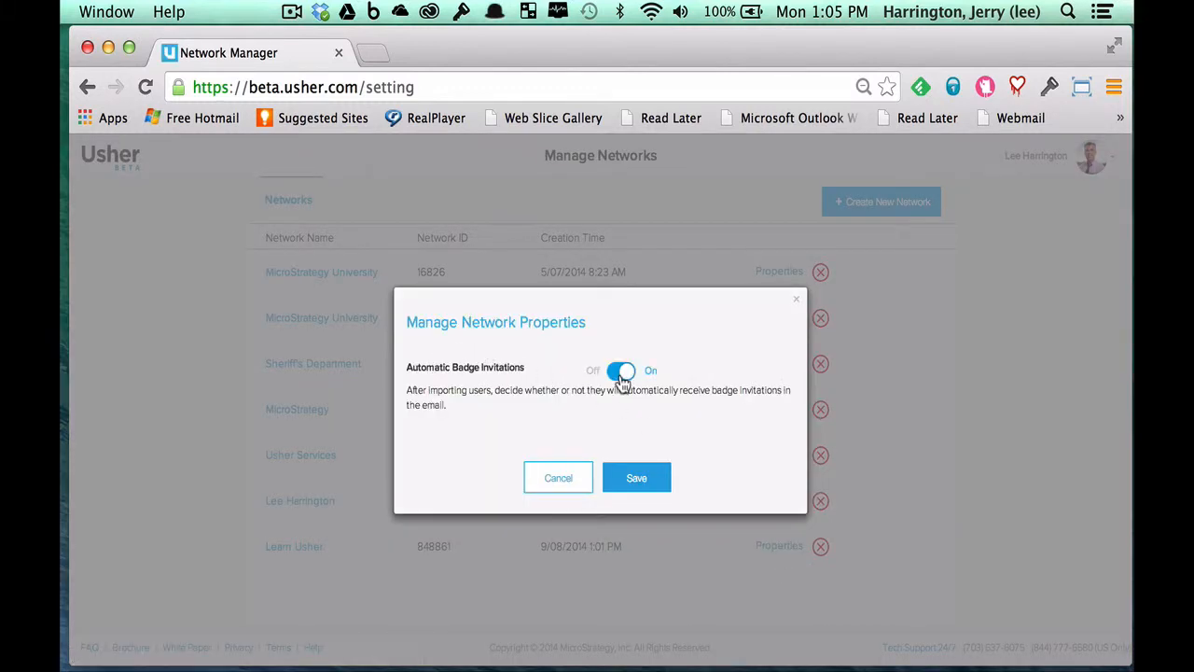
left_click(639, 482)
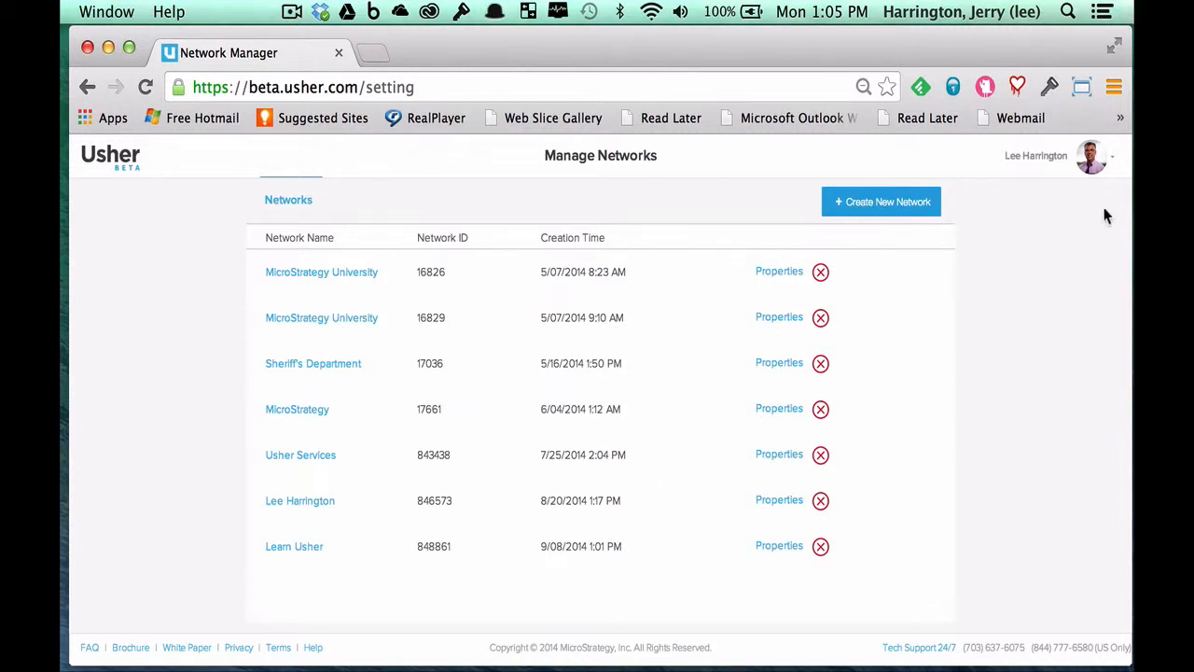
- Switch to the Learn Usher network from the avatar menu and bring the browser back in front
left_click(1112, 163)
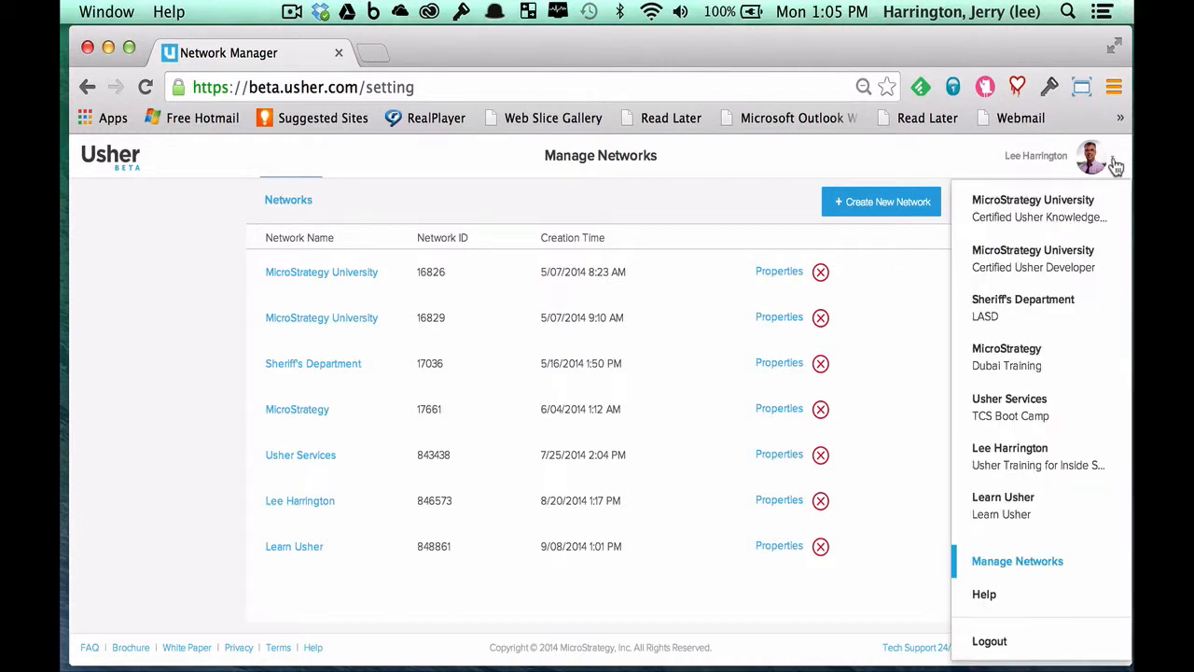
left_click(1019, 642)
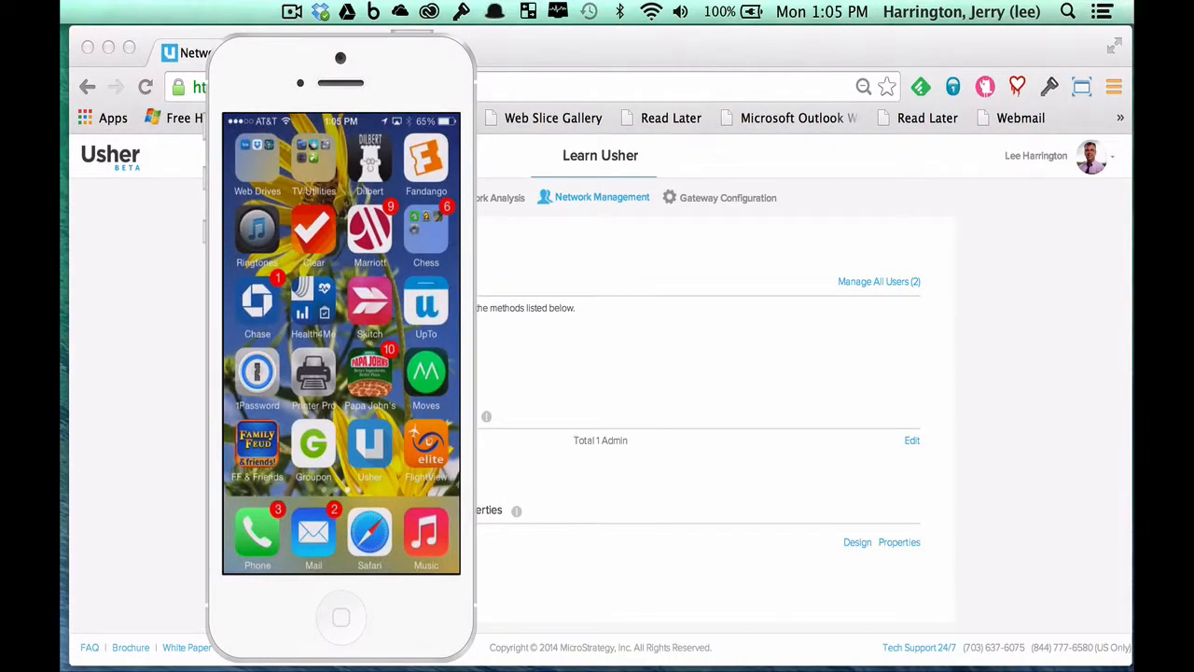
left_click(957, 514)
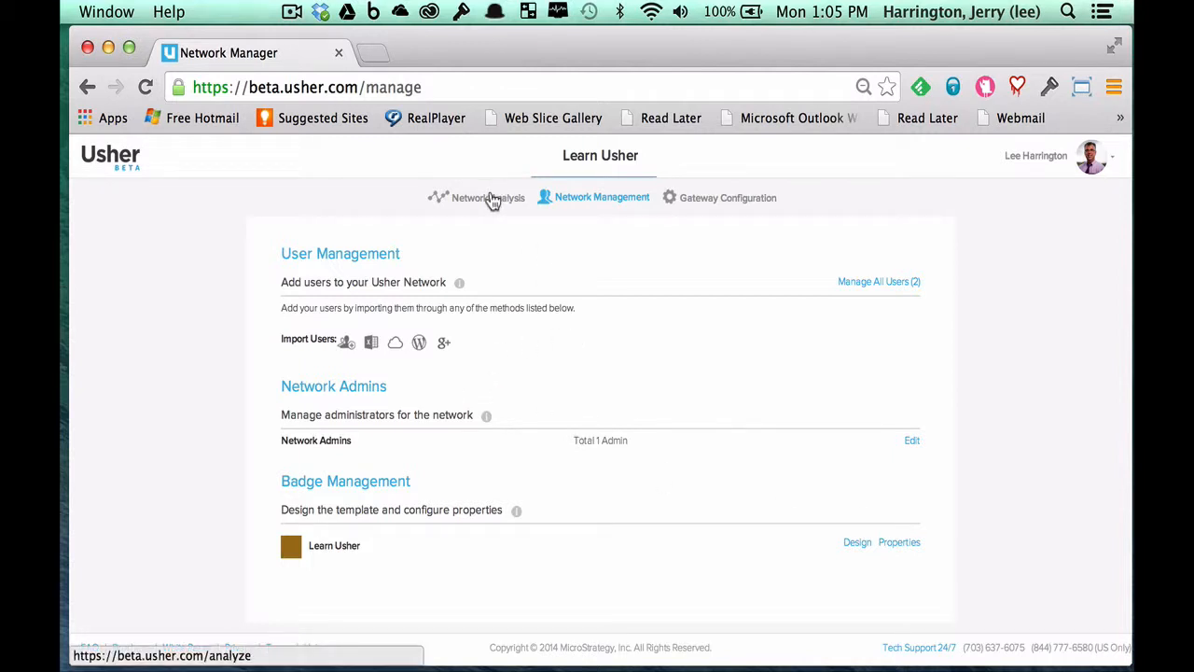
- Look over Gateway Configuration, then move to Learn Usher's Network Analysis page
left_click(709, 200)
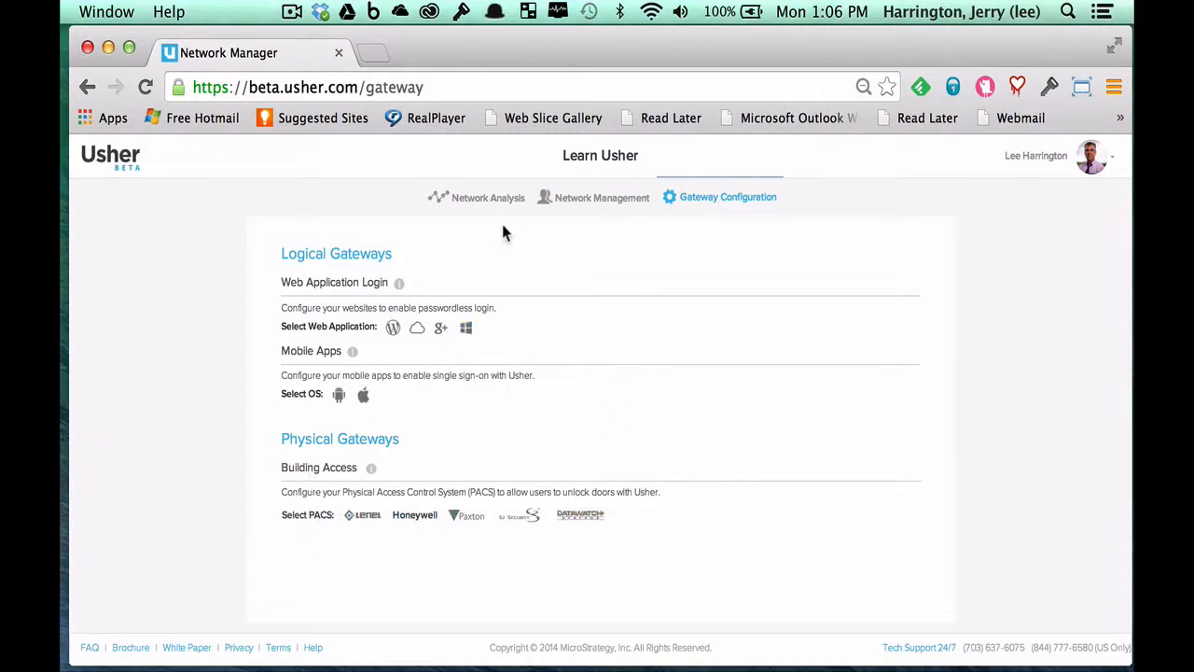
left_click(483, 199)
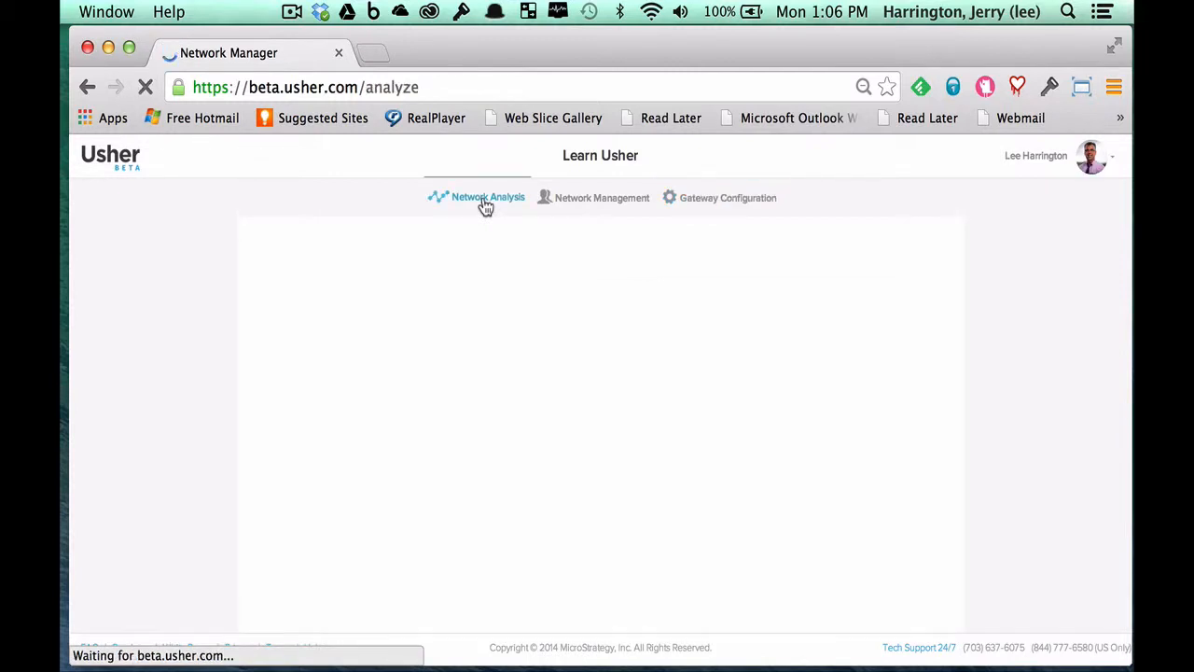